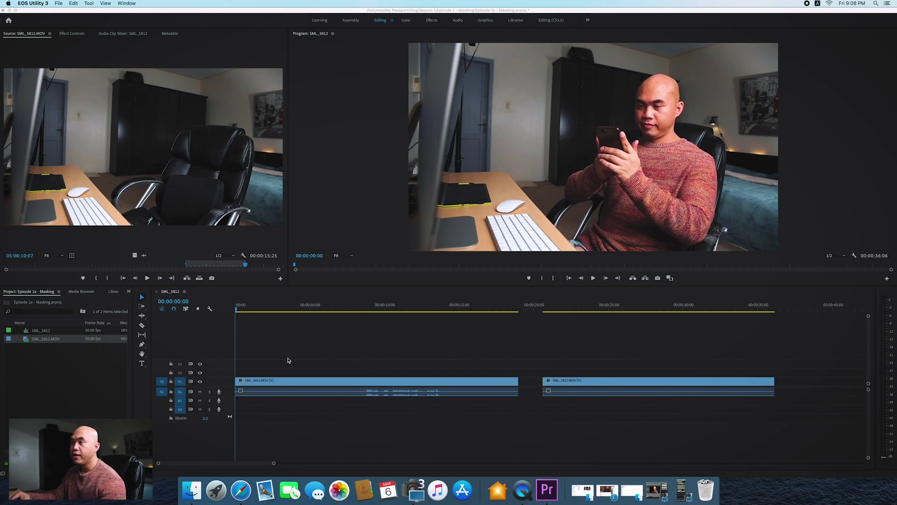
# Review both takes and move the first take up onto the second video track
pyautogui.click(241, 312)
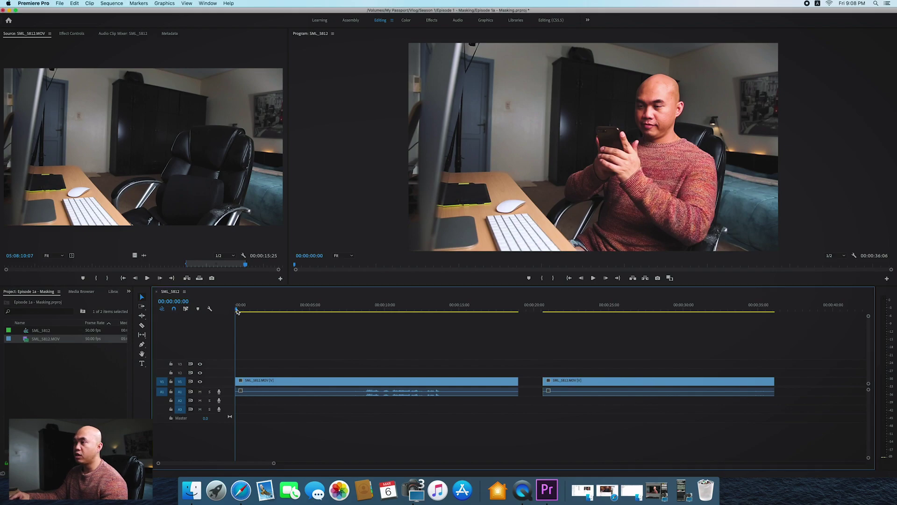
pyautogui.moveTo(268, 310); pyautogui.dragTo(252, 473)
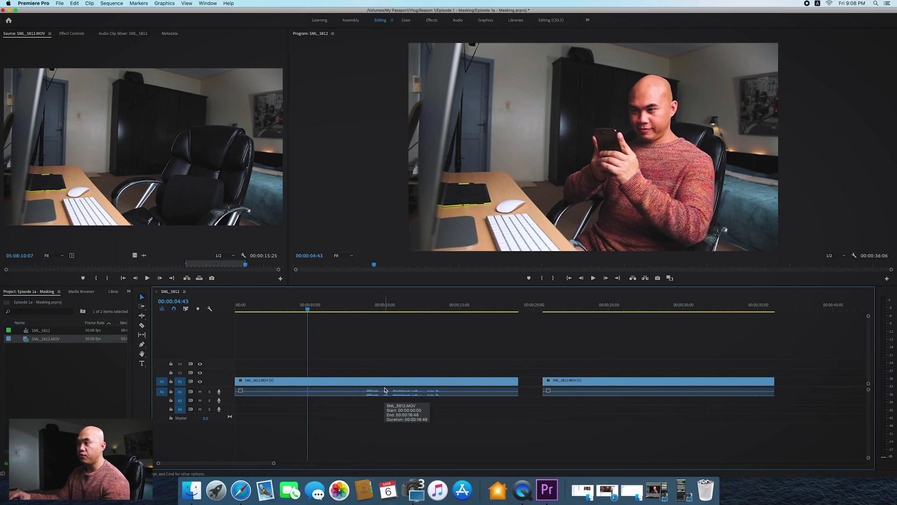
pyautogui.moveTo(340, 385); pyautogui.dragTo(337, 377)
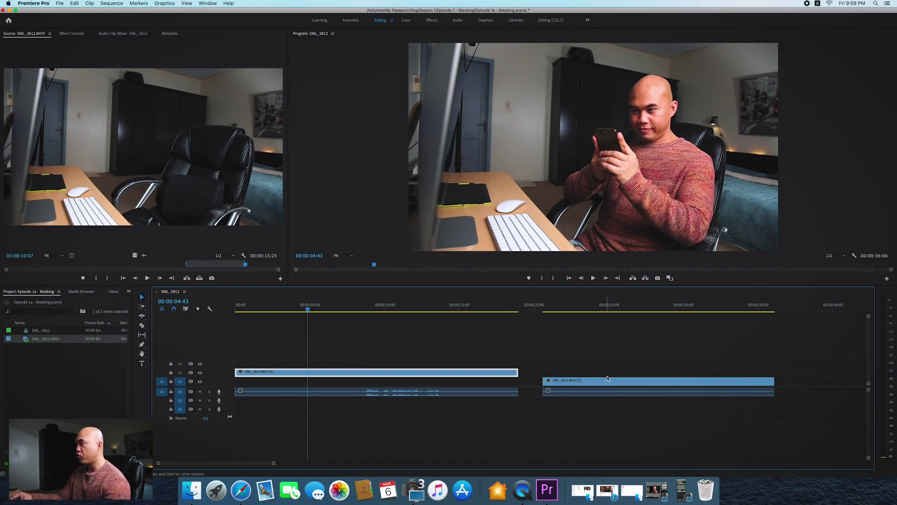
# Slide the second take left onto V1 beneath the first take and select its leftover audio
pyautogui.click(654, 382)
pyautogui.moveTo(655, 382); pyautogui.dragTo(392, 389)
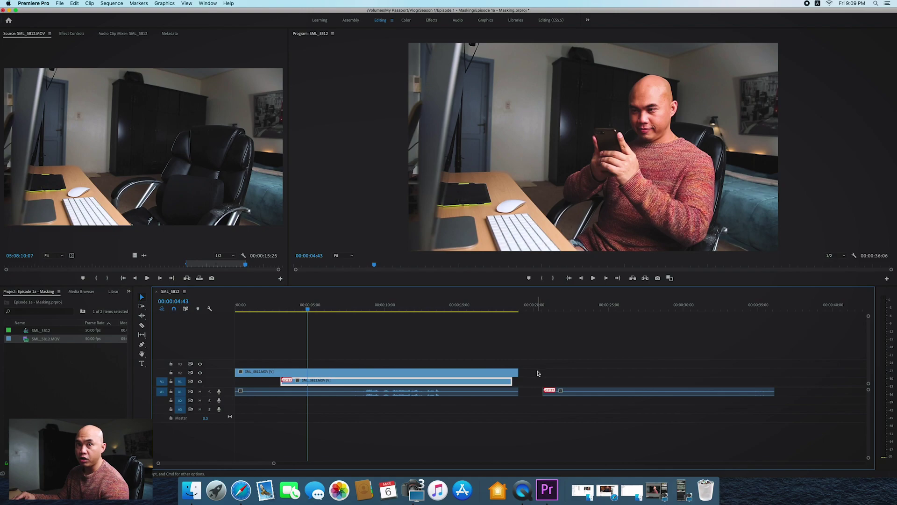
pyautogui.moveTo(537, 373); pyautogui.dragTo(820, 427)
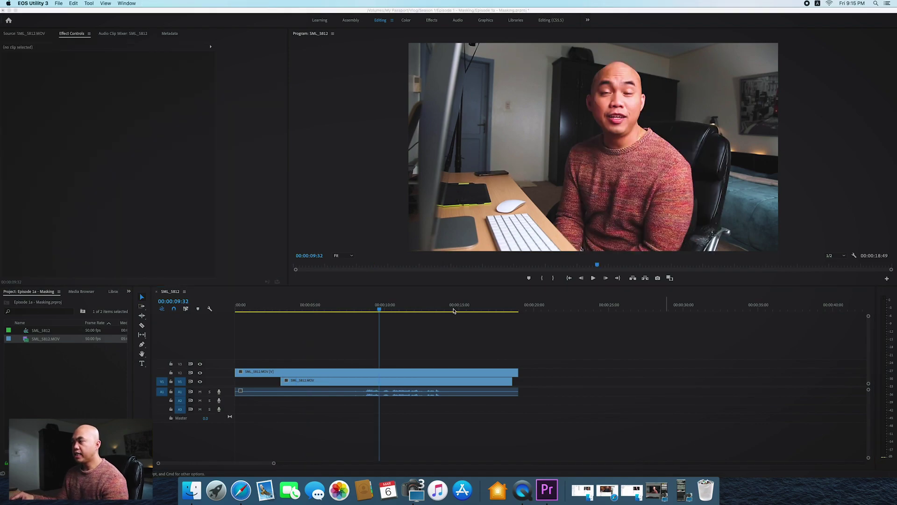
# Play the stacked takes to preview them
pyautogui.click(379, 312)
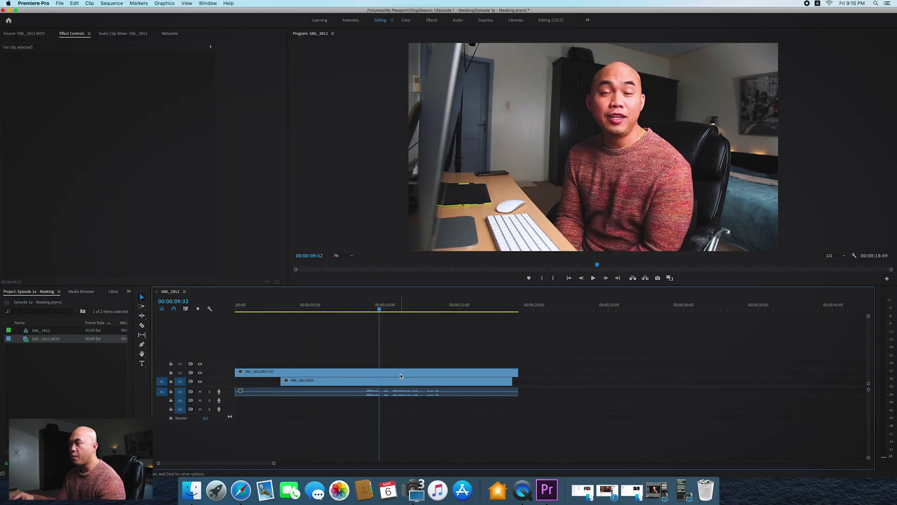
pyautogui.press('space')
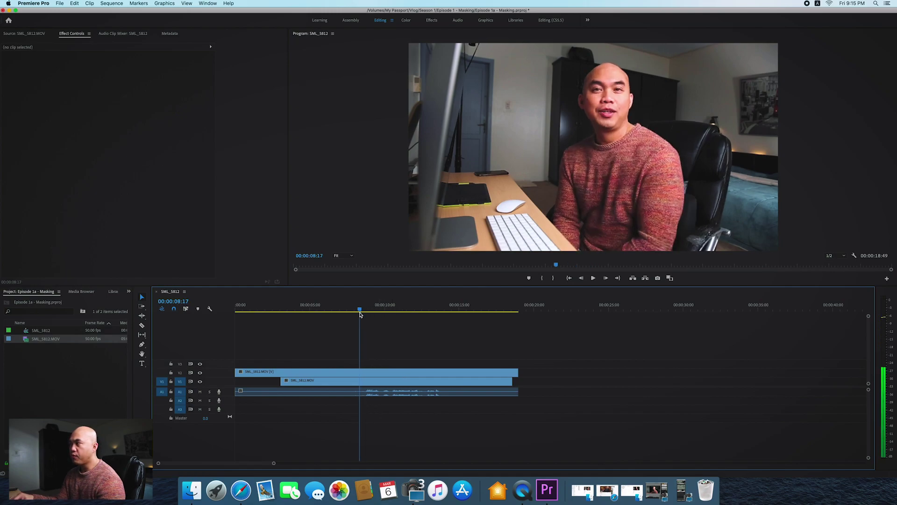
pyautogui.press('space')
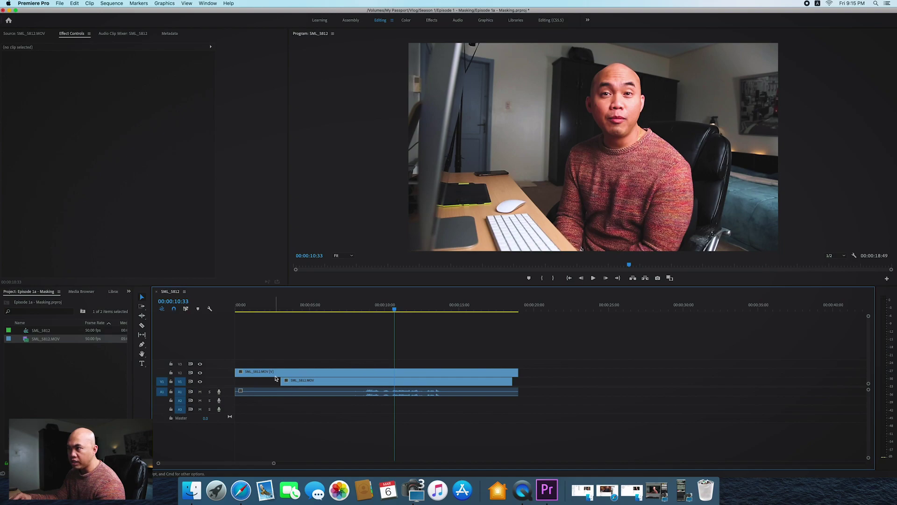
# Set the top V2 take's Opacity to 50%
pyautogui.click(315, 372)
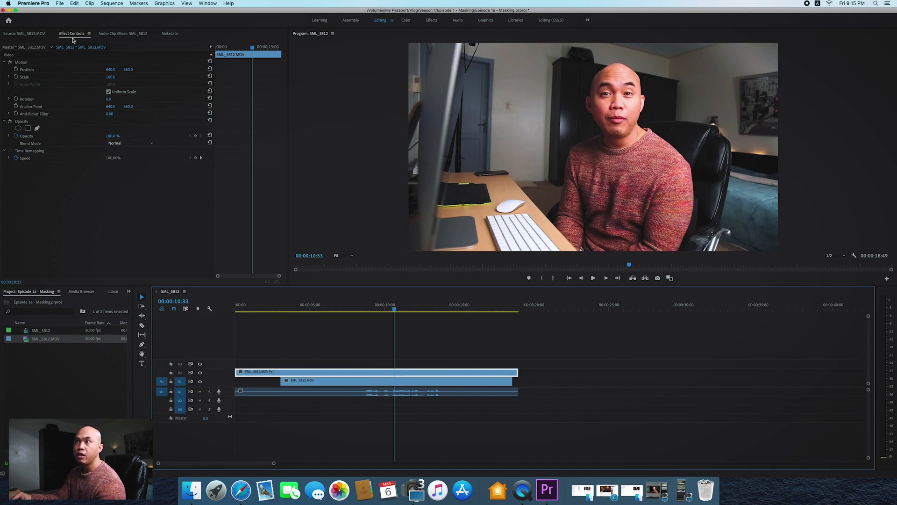
pyautogui.moveTo(110, 137); pyautogui.dragTo(94, 137)
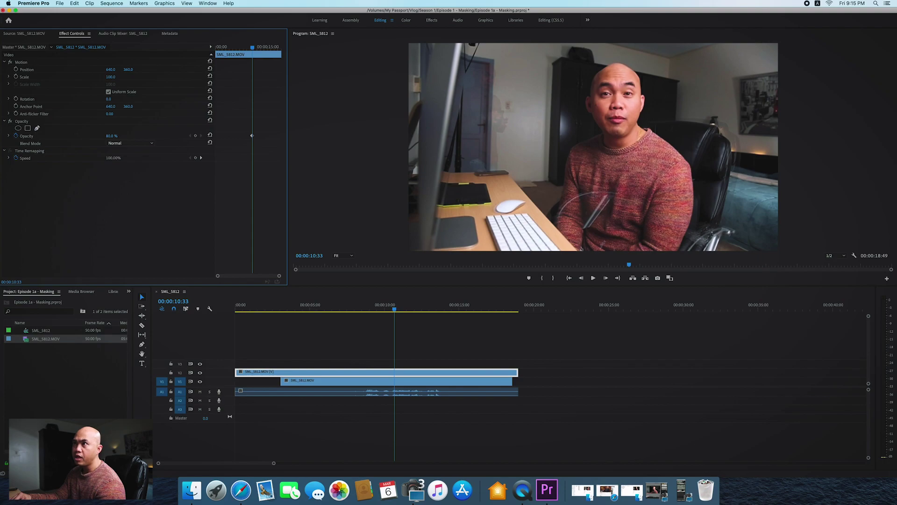
pyautogui.moveTo(111, 135); pyautogui.dragTo(101, 136)
pyautogui.click(111, 136)
pyautogui.write('50')
pyautogui.press('Return')
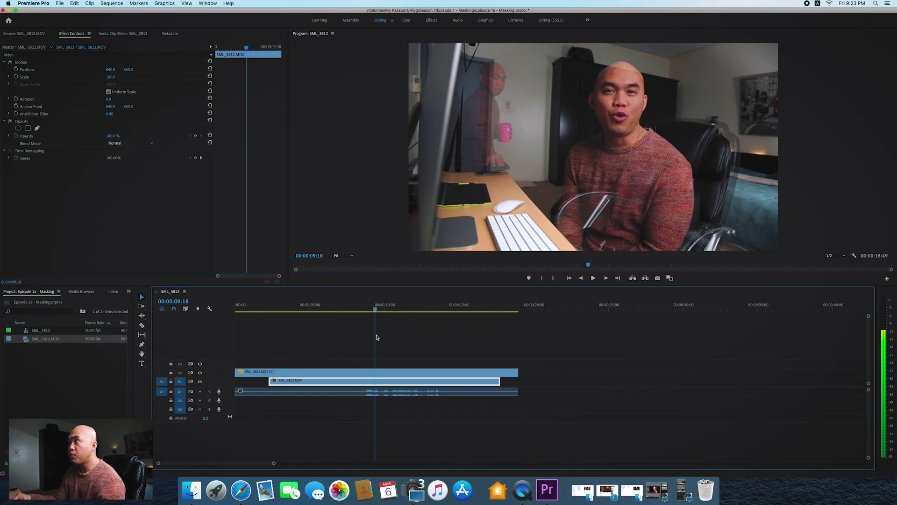
# Scrub the overlay and nudge the lower take's position on V1, then play it back
pyautogui.moveTo(377, 336); pyautogui.dragTo(393, 358)
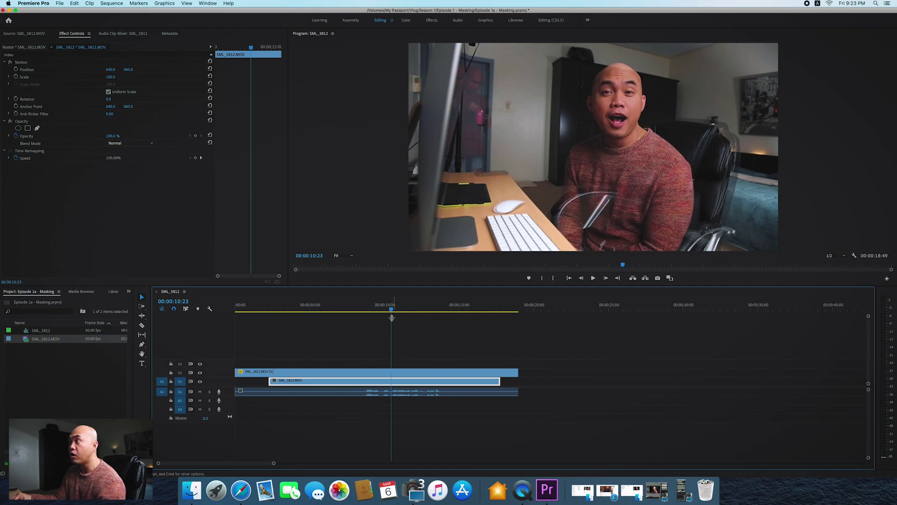
pyautogui.moveTo(392, 316); pyautogui.dragTo(287, 340)
pyautogui.moveTo(304, 385)
pyautogui.mouseDown()
pyautogui.moveTo(334, 386)
pyautogui.moveTo(299, 386)
pyautogui.mouseUp()
pyautogui.moveTo(274, 315)
pyautogui.mouseDown()
pyautogui.moveTo(265, 315)
pyautogui.moveTo(277, 316)
pyautogui.mouseUp()
pyautogui.press('space')
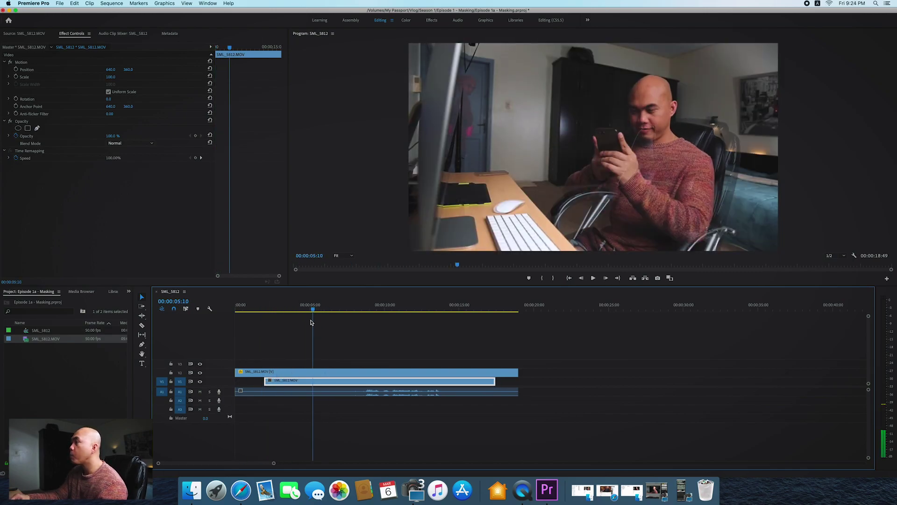
# Shift the lower take later, then fine-tune it slightly earlier to match the top take
pyautogui.moveTo(341, 382); pyautogui.dragTo(402, 382)
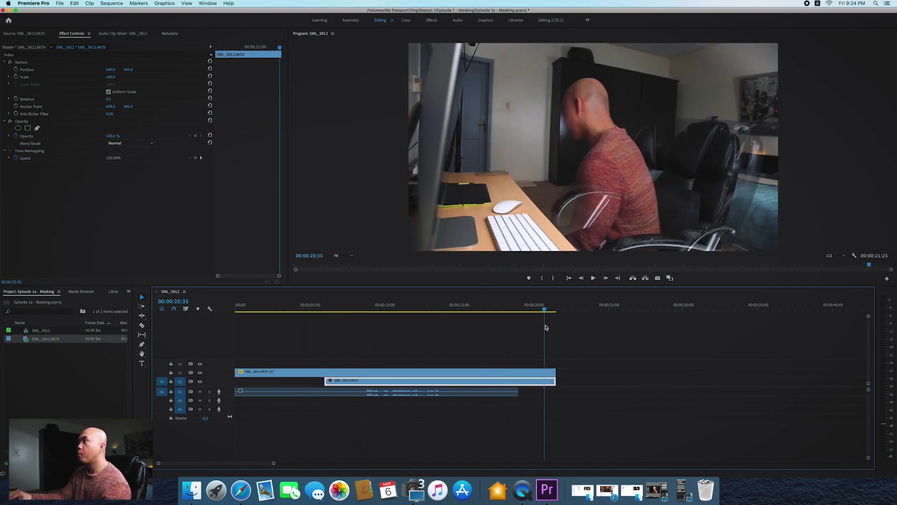
pyautogui.moveTo(421, 382); pyautogui.dragTo(410, 382)
pyautogui.moveTo(298, 309); pyautogui.dragTo(410, 345)
pyautogui.moveTo(411, 381); pyautogui.dragTo(402, 382)
pyautogui.moveTo(286, 309); pyautogui.dragTo(531, 372)
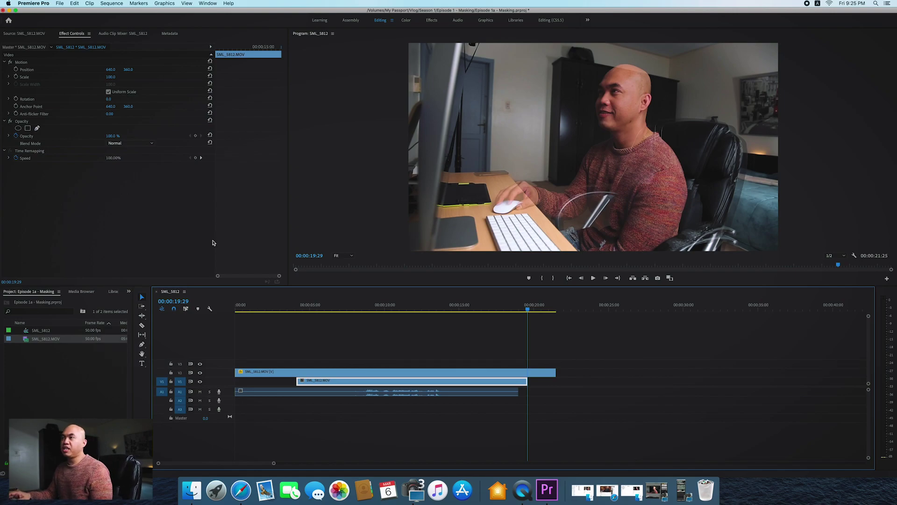
# Extend the A1 audio to the lower take's end and cut the top take at 00:00:19:29
pyautogui.click(476, 392)
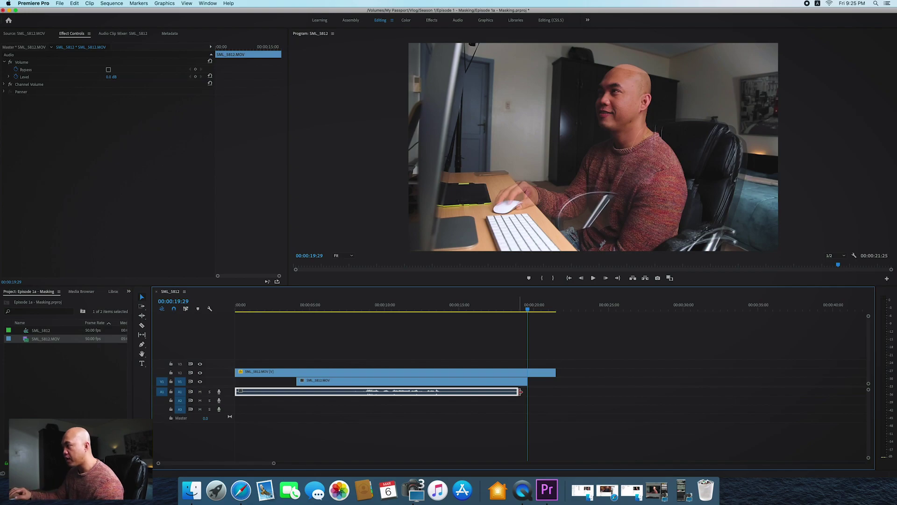
pyautogui.moveTo(520, 392); pyautogui.dragTo(527, 391)
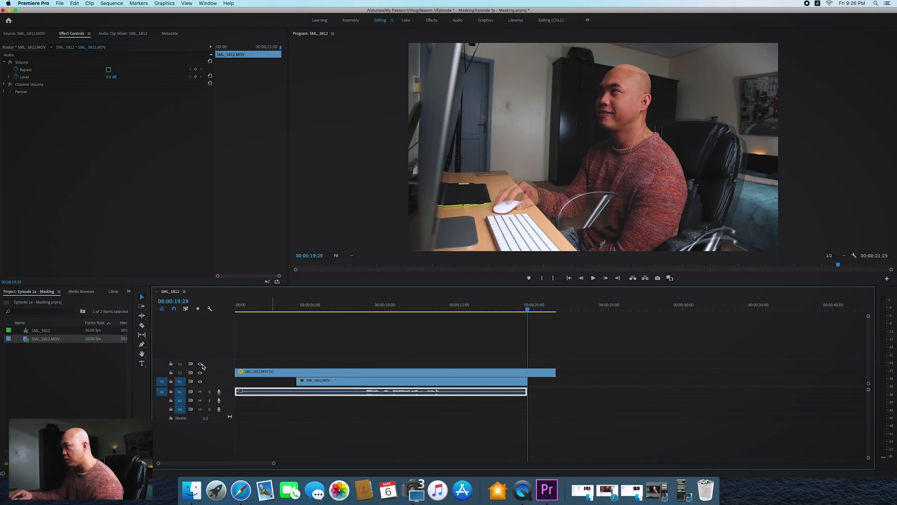
pyautogui.click(141, 325)
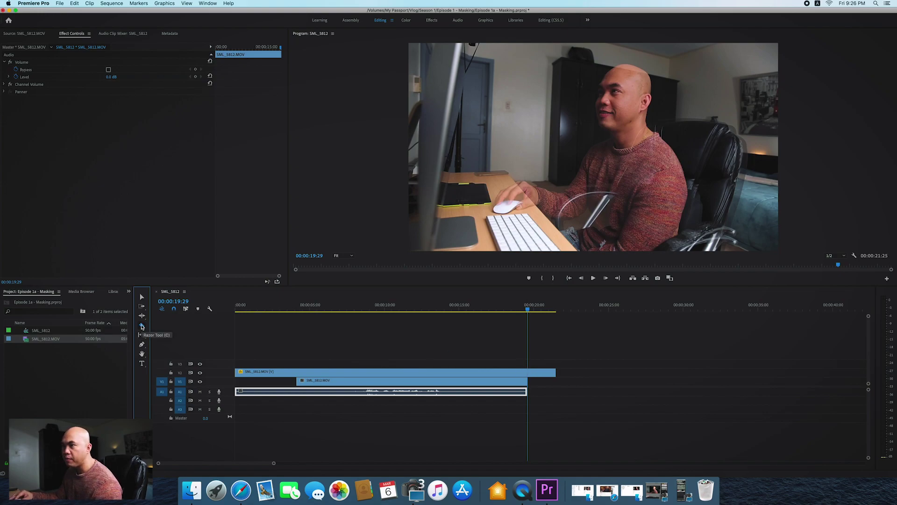
pyautogui.click(528, 374)
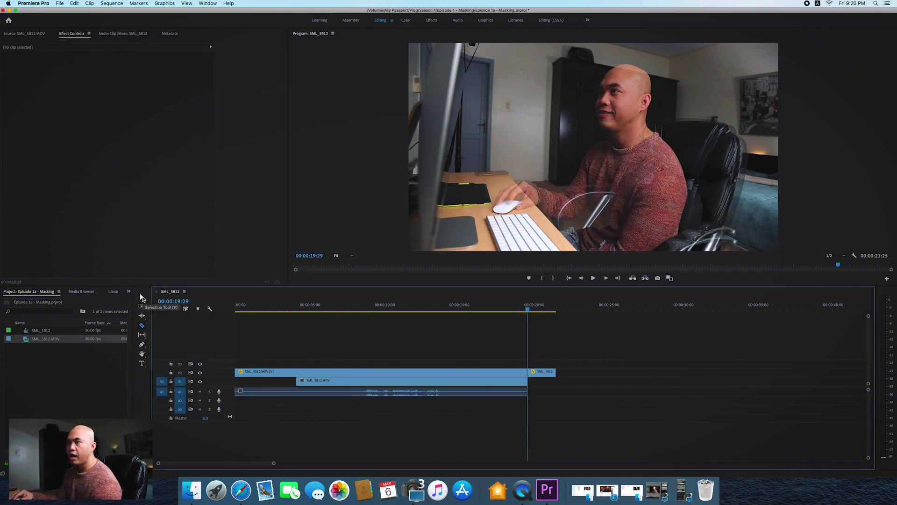
# Delete the top take's tail after the cut and play the sequence from the start
pyautogui.click(142, 298)
pyautogui.moveTo(596, 344); pyautogui.dragTo(540, 405)
pyautogui.press('Delete')
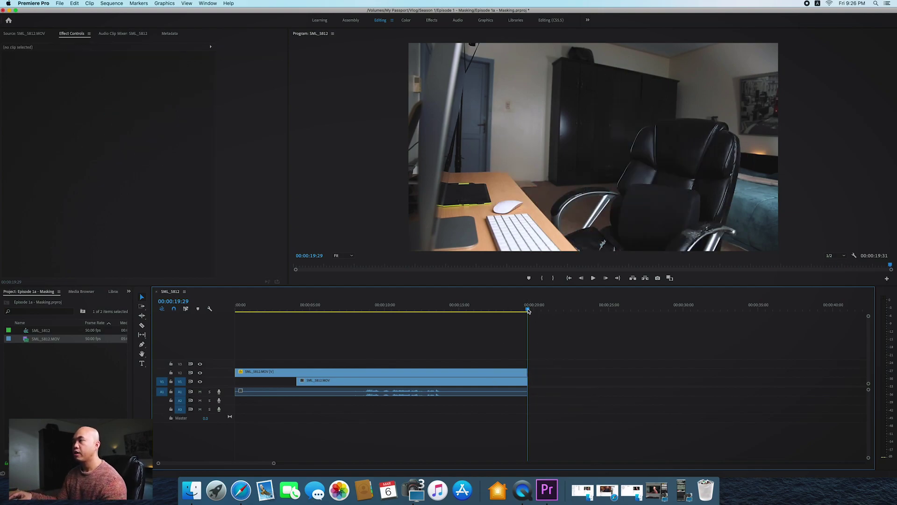
pyautogui.press('Home')
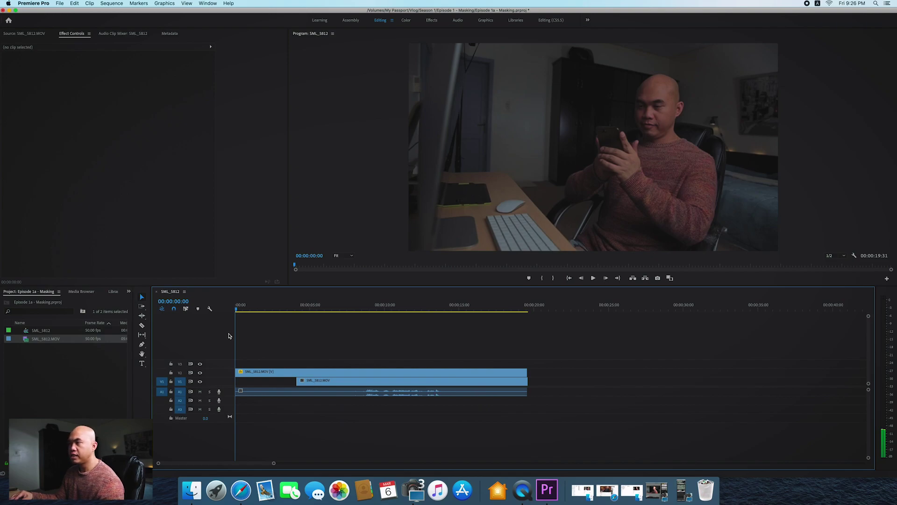
pyautogui.press('space')
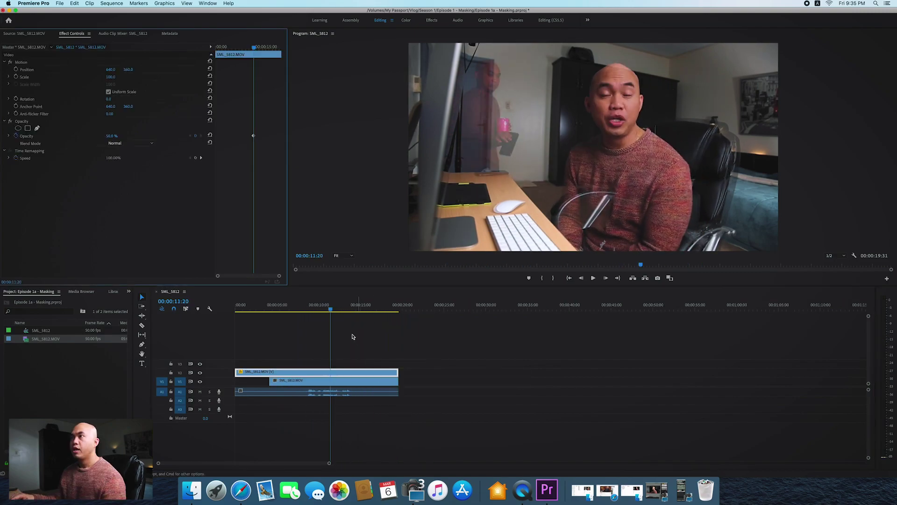
# Delete the top take's Opacity keyframe so it returns to 100% opacity
pyautogui.moveTo(331, 309); pyautogui.dragTo(339, 329)
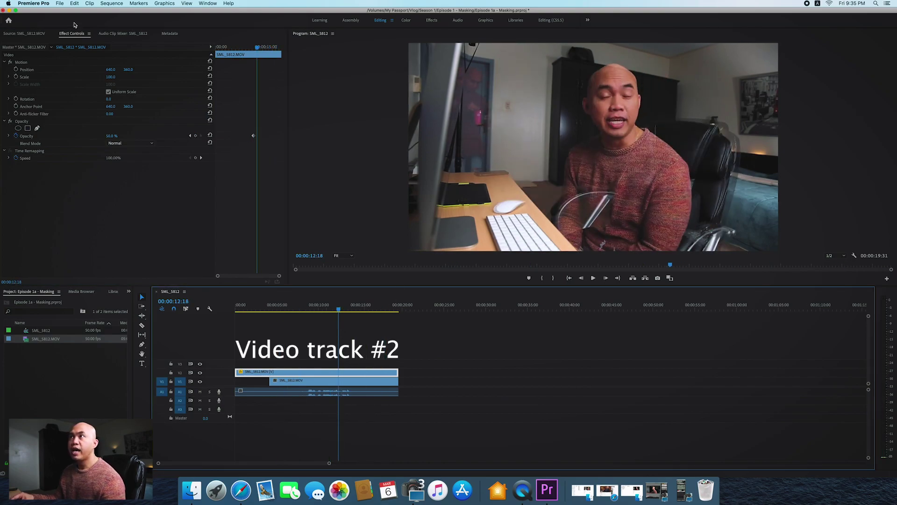
pyautogui.moveTo(233, 109); pyautogui.dragTo(266, 164)
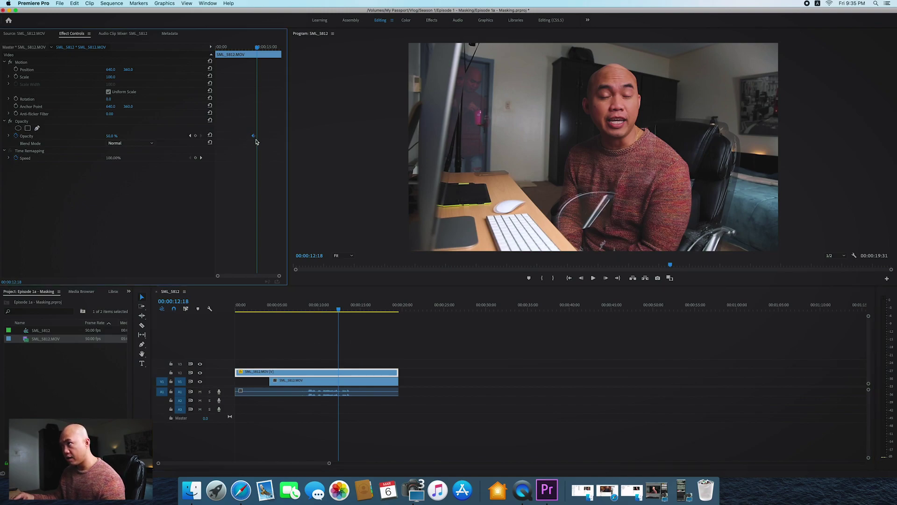
pyautogui.moveTo(232, 110); pyautogui.dragTo(269, 158)
pyautogui.press('Delete')
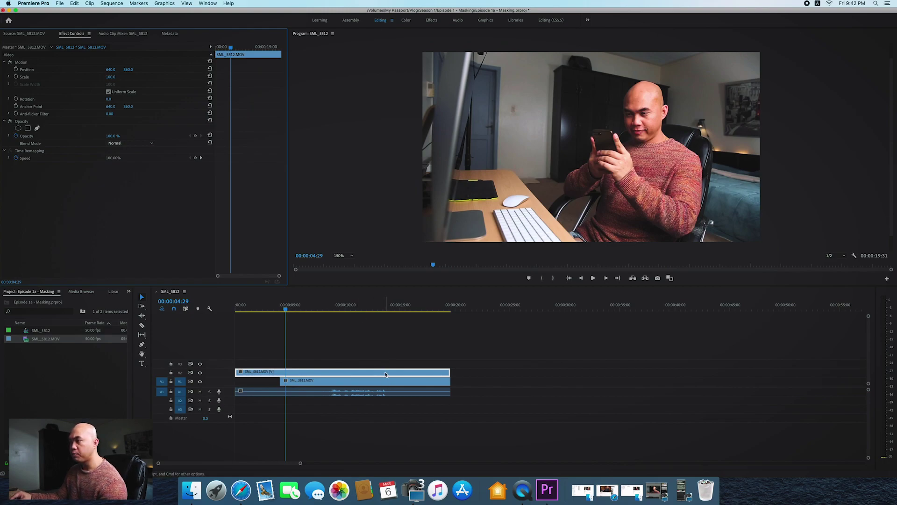
# Zoom and pan the timeline and park the playhead at 00:00:04:06
pyautogui.click(371, 380)
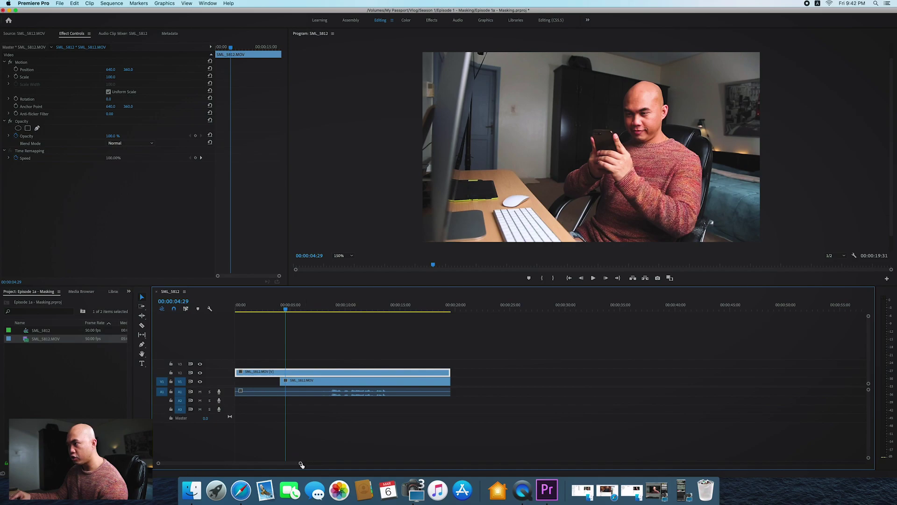
pyautogui.moveTo(301, 463); pyautogui.dragTo(233, 461)
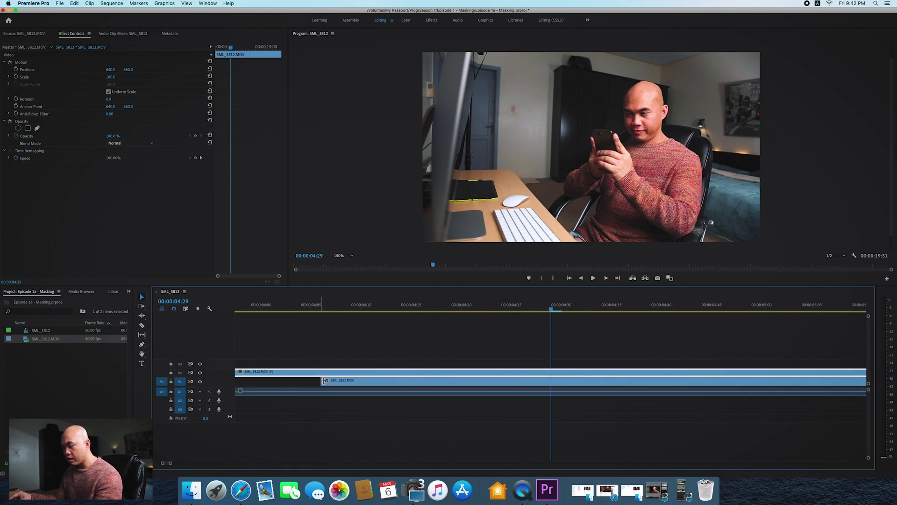
pyautogui.press('h')
pyautogui.moveTo(325, 382); pyautogui.dragTo(411, 381)
pyautogui.moveTo(639, 313); pyautogui.dragTo(404, 321)
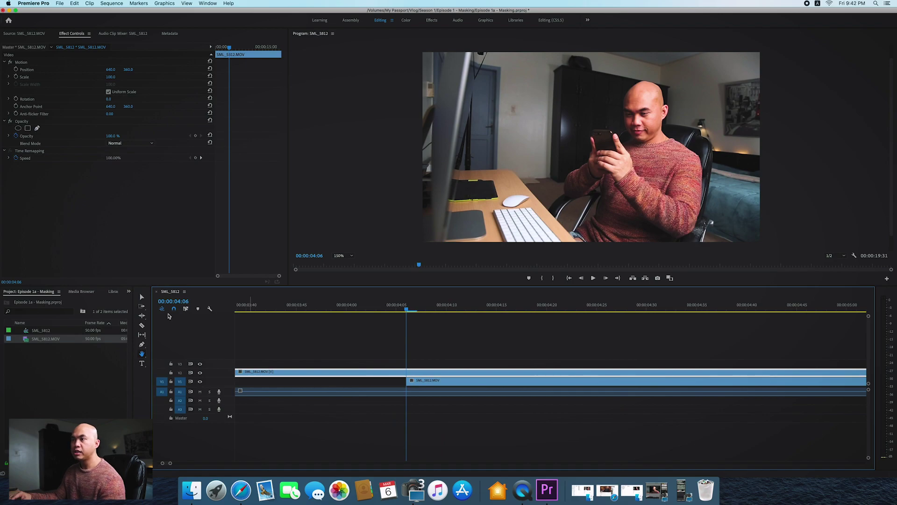
# Razor the top V2 take at 00:00:04:06 and select its later piece
pyautogui.click(142, 325)
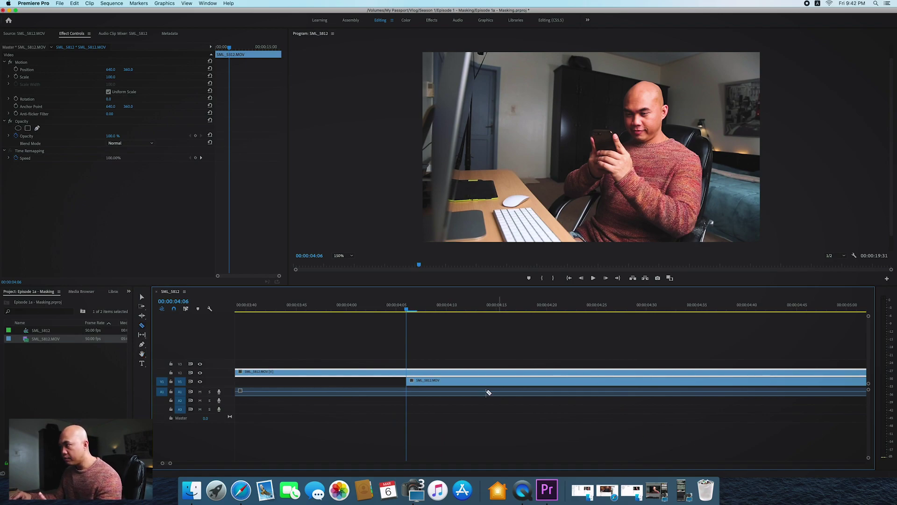
pyautogui.click(407, 372)
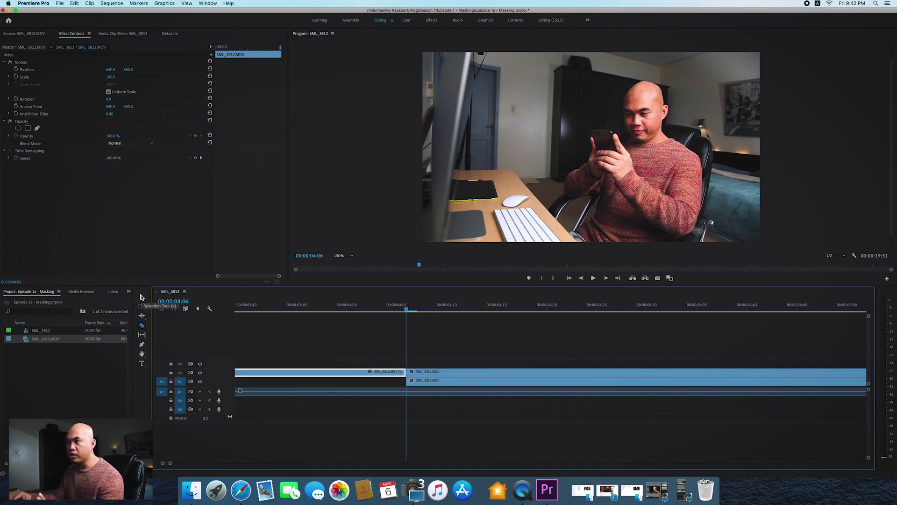
pyautogui.click(142, 297)
pyautogui.click(447, 375)
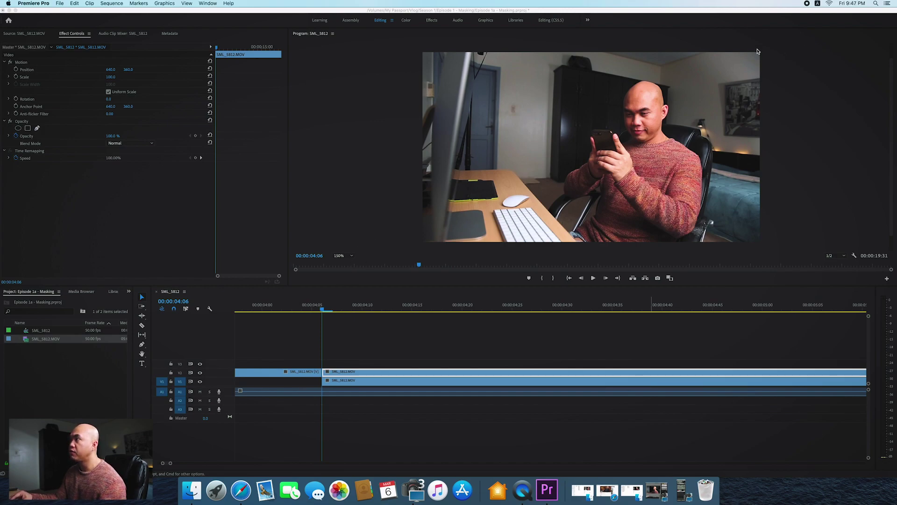
# Advance the playhead to 00:00:04:11, showing the person at the desk
pyautogui.click(829, 51)
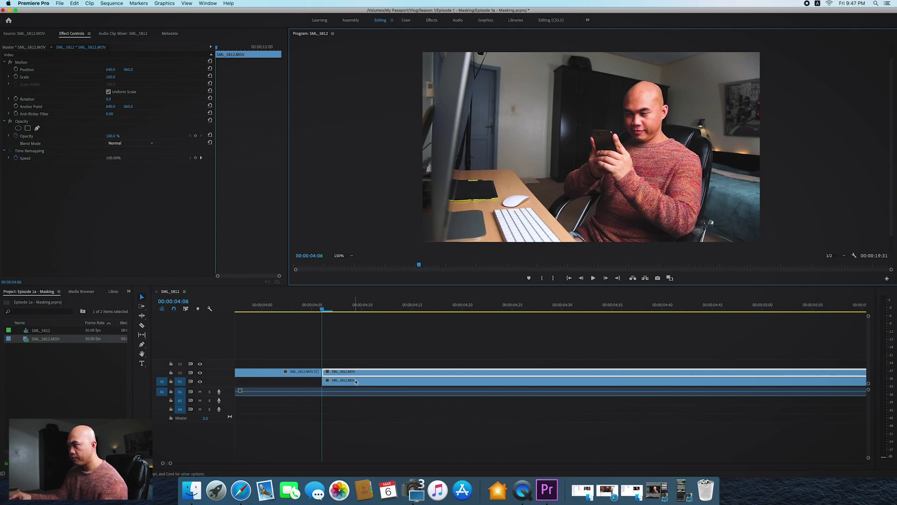
pyautogui.hotkey('shift', 'Right')
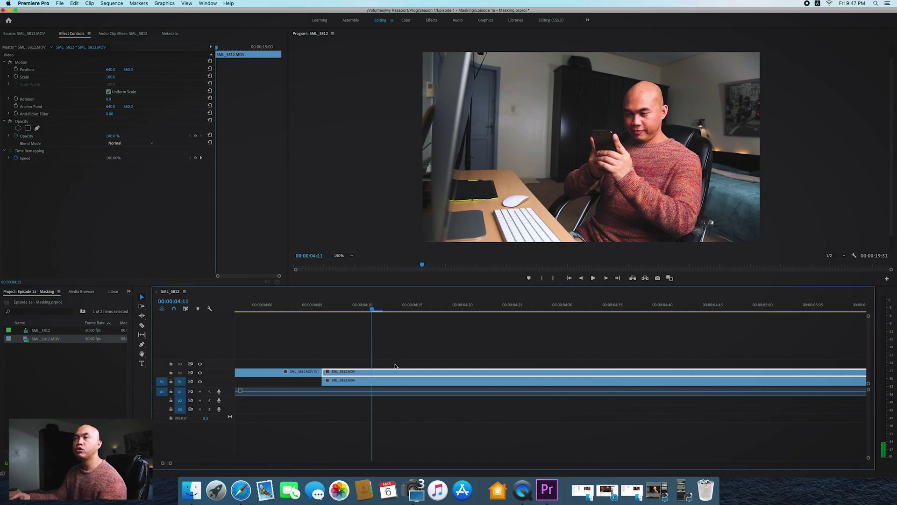
# Add an inverted four-point polygon mask to the top clip and move it to the upper left
pyautogui.click(28, 128)
pyautogui.moveTo(594, 150); pyautogui.dragTo(544, 126)
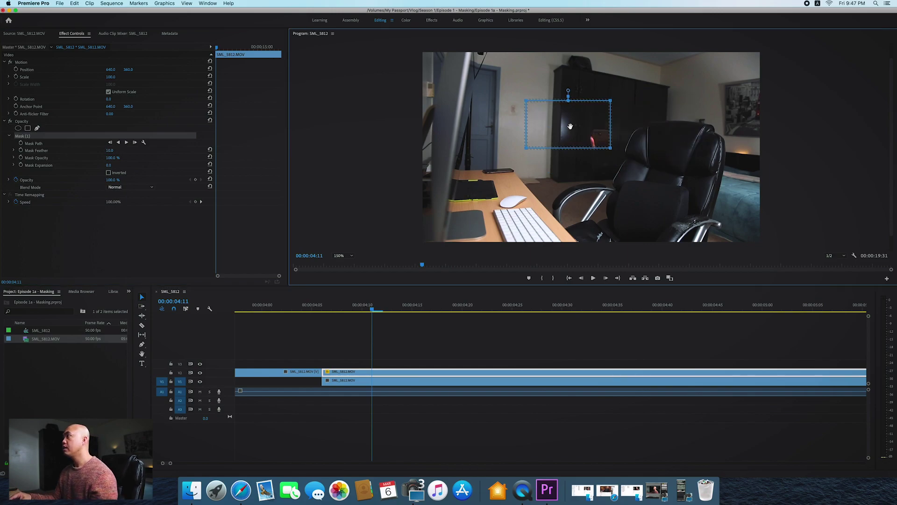
pyautogui.click(109, 173)
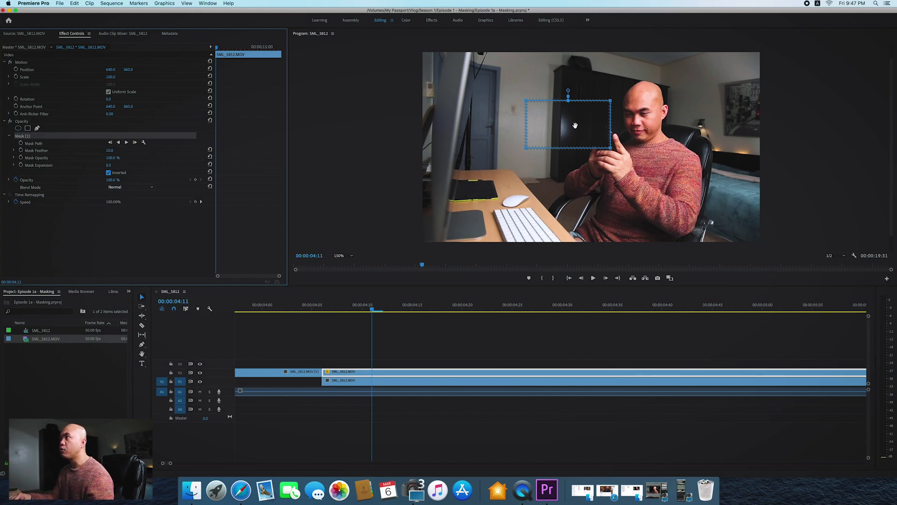
pyautogui.moveTo(574, 125); pyautogui.dragTo(471, 77)
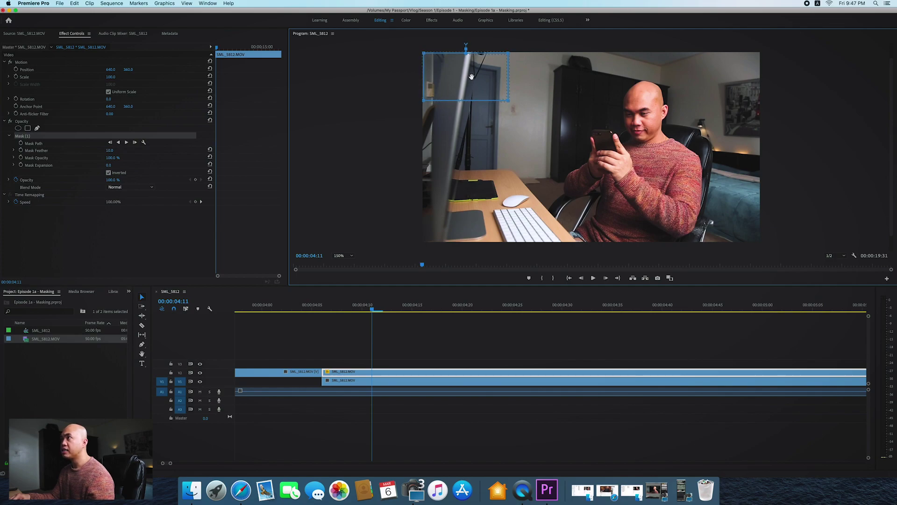
pyautogui.moveTo(472, 76)
pyautogui.mouseDown()
pyautogui.moveTo(631, 127)
pyautogui.moveTo(631, 100)
pyautogui.moveTo(432, 74)
pyautogui.moveTo(464, 73)
pyautogui.mouseUp()
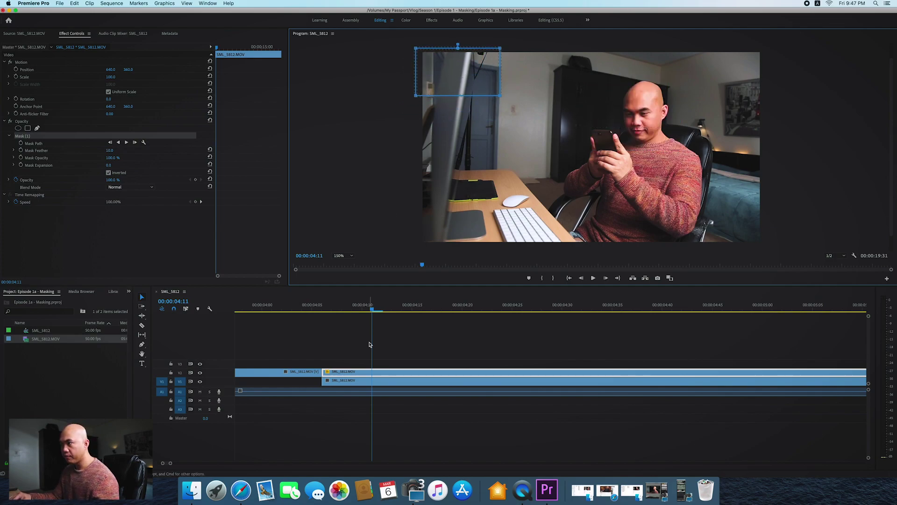
# Back at 00:00:04:06, drag the mask's corners into a slanted quad over the monitor
pyautogui.hscroll(1, 366, 318)
pyautogui.moveTo(363, 311); pyautogui.dragTo(312, 310)
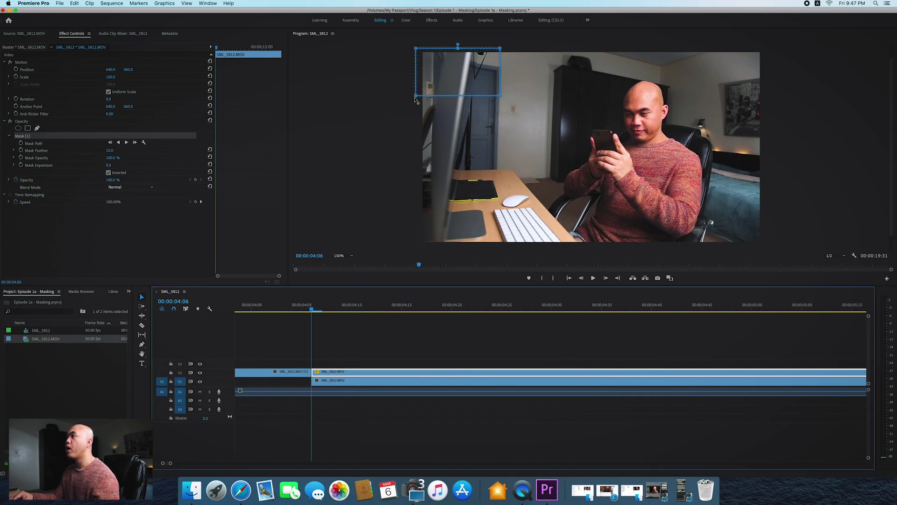
pyautogui.moveTo(416, 99); pyautogui.dragTo(411, 185)
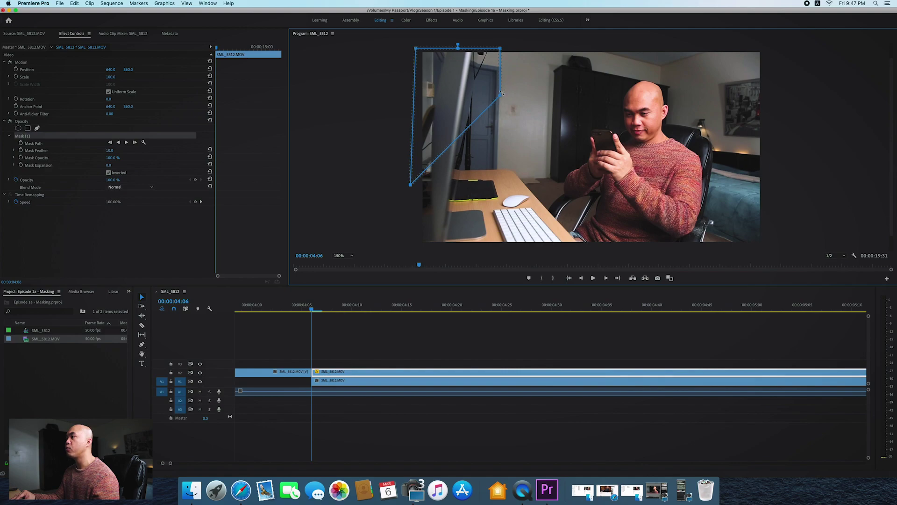
pyautogui.moveTo(502, 99); pyautogui.dragTo(526, 173)
pyautogui.moveTo(501, 49); pyautogui.dragTo(529, 48)
# Check nearby frames and fine-tune the mask's corners around the monitor and doorway
pyautogui.press('Left')
pyautogui.press('Left')
pyautogui.press('Left')
pyautogui.press('Left')
pyautogui.press('Left')
pyautogui.press('Left')
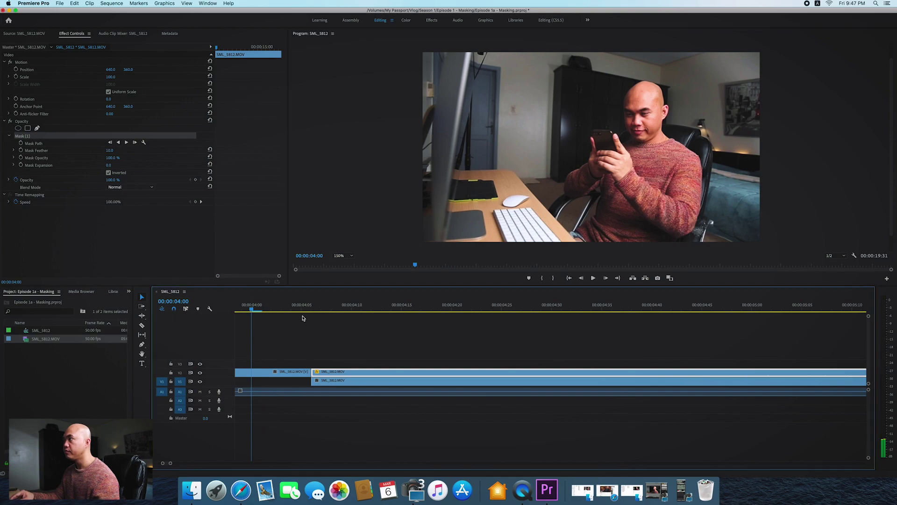
pyautogui.moveTo(316, 321); pyautogui.dragTo(313, 323)
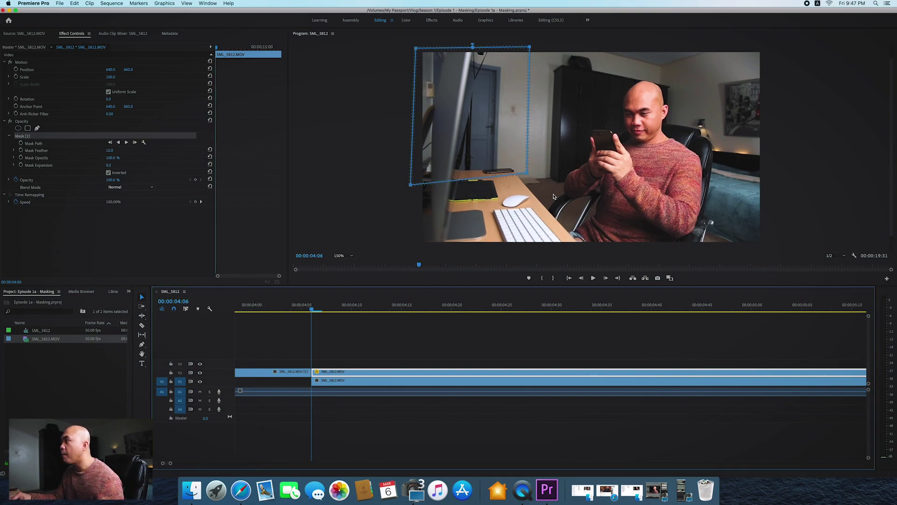
pyautogui.moveTo(527, 173); pyautogui.dragTo(527, 156)
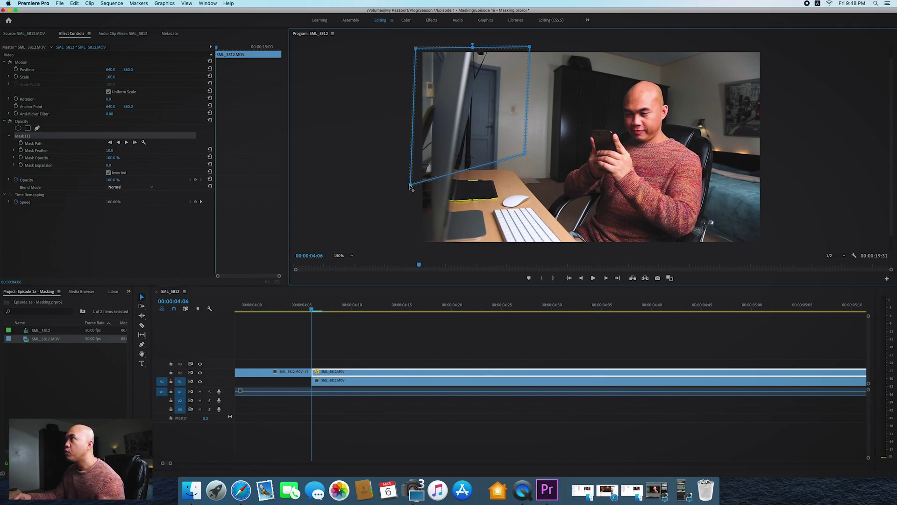
pyautogui.moveTo(410, 184); pyautogui.dragTo(408, 186)
pyautogui.moveTo(415, 48); pyautogui.dragTo(411, 48)
pyautogui.moveTo(531, 47); pyautogui.dragTo(532, 47)
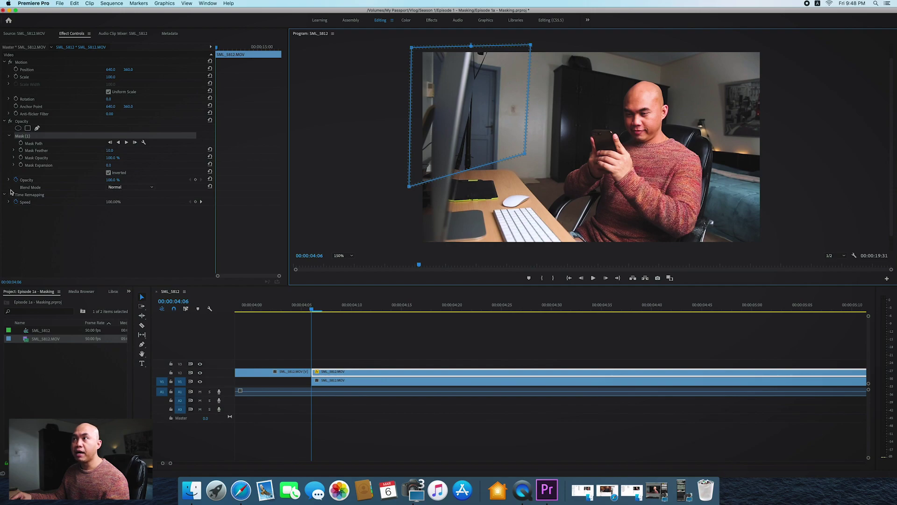
# Turn on keyframing for Mask Path, Mask Feather, Mask Opacity and Mask Expansion
pyautogui.click(21, 143)
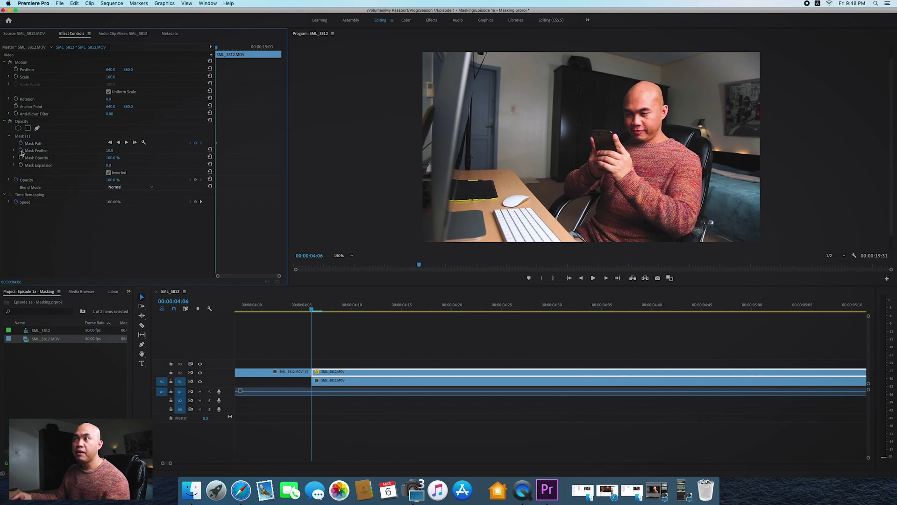
pyautogui.click(21, 150)
pyautogui.click(21, 158)
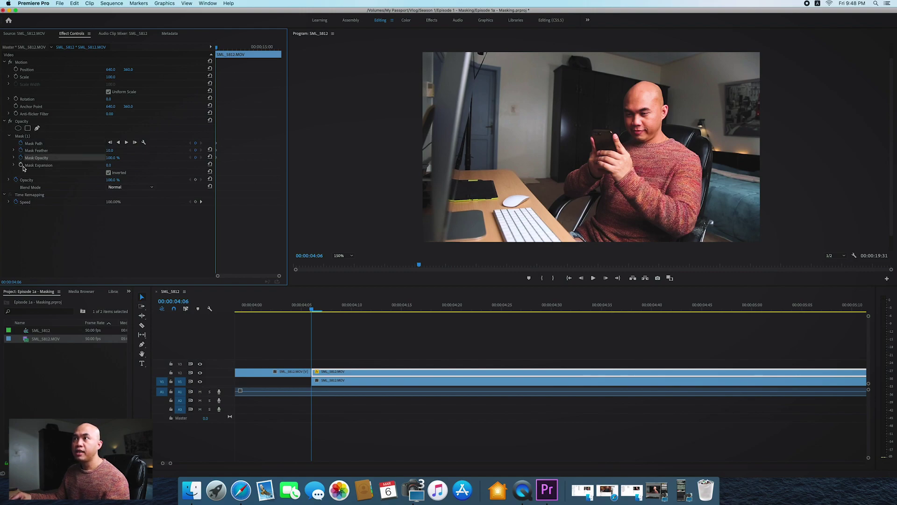
pyautogui.click(20, 165)
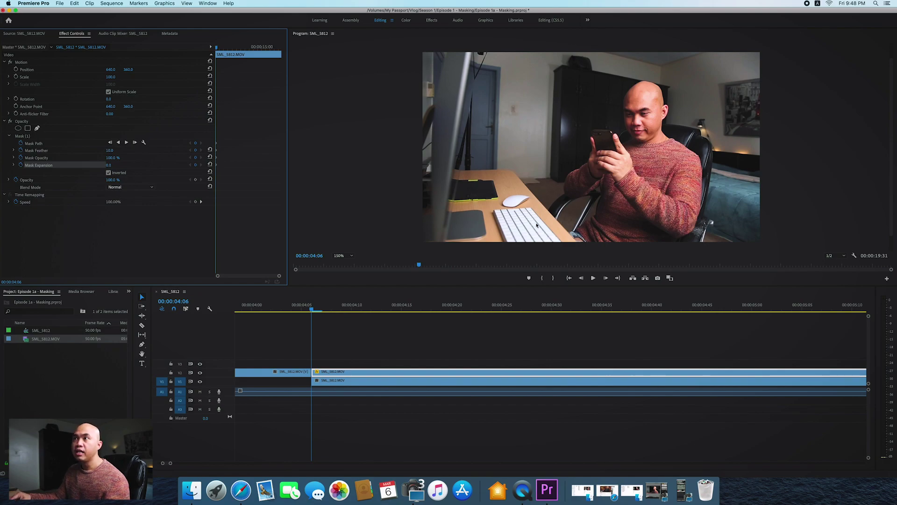
pyautogui.click(34, 138)
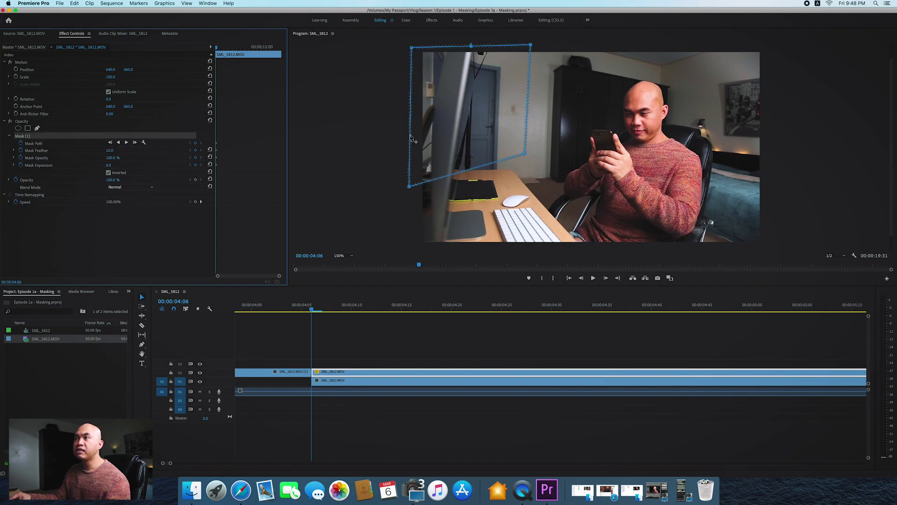
# Set Mask Feather to 25
pyautogui.click(109, 151)
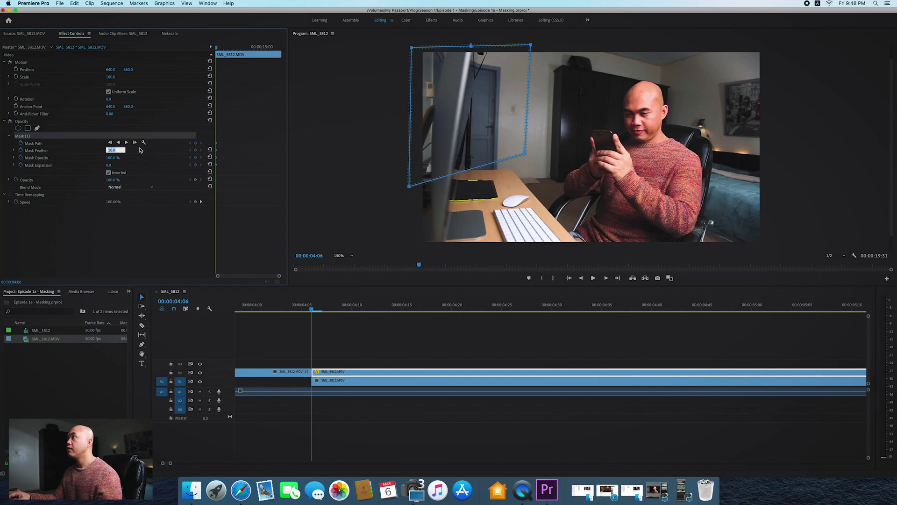
pyautogui.write('25')
pyautogui.press('Return')
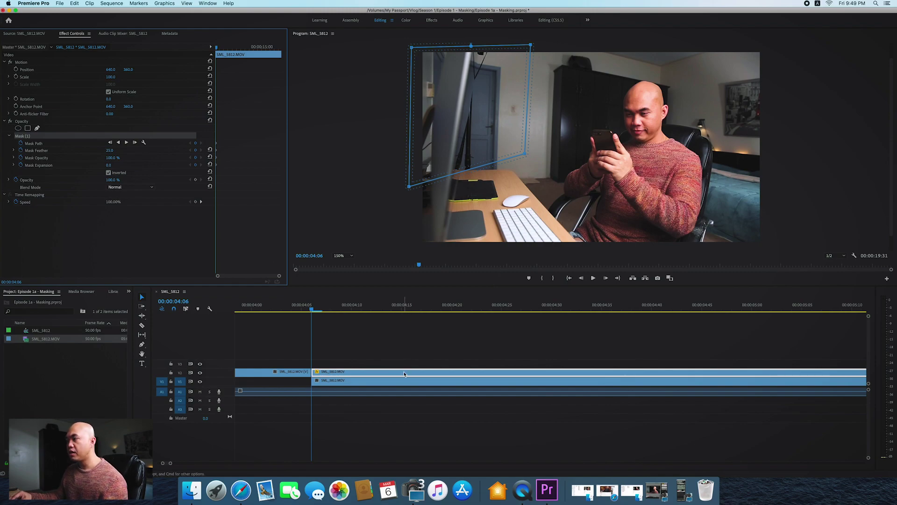
# Track the top clip's mask forward one frame, then step frame by frame to about 00:00:05:47 checking it
pyautogui.click(377, 372)
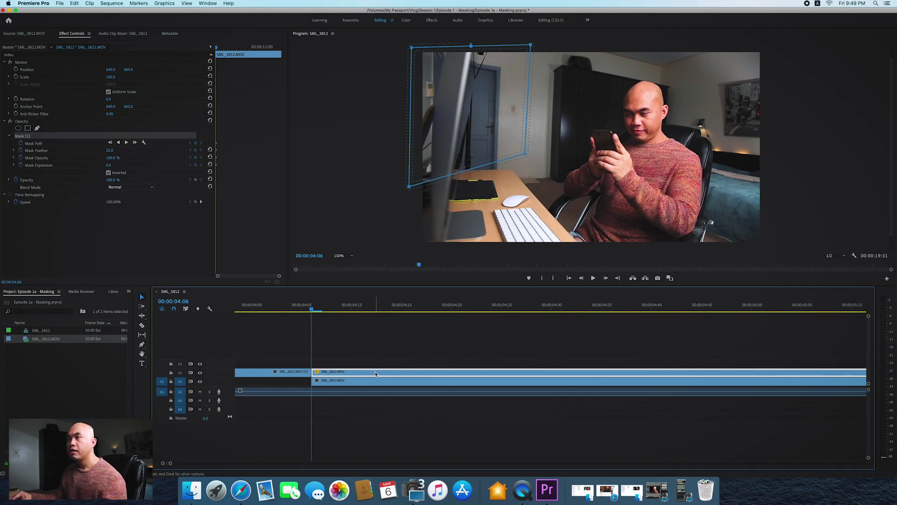
pyautogui.click(134, 142)
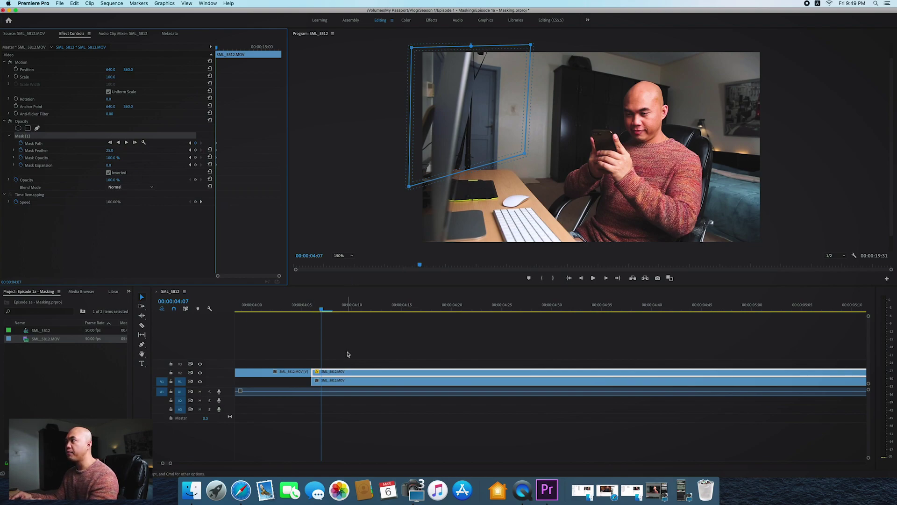
pyautogui.press('Right')
pyautogui.press('Right')
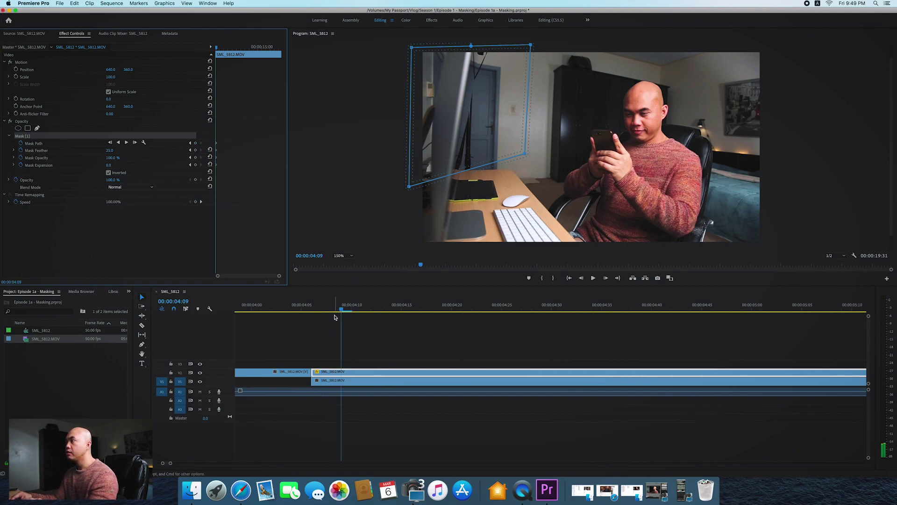
pyautogui.press('Right')
pyautogui.press('Right')
pyautogui.press('Right')
pyautogui.press('Right')
pyautogui.press('Right')
pyautogui.press('Right')
pyautogui.press('Right')
pyautogui.press('Right')
pyautogui.press('Right')
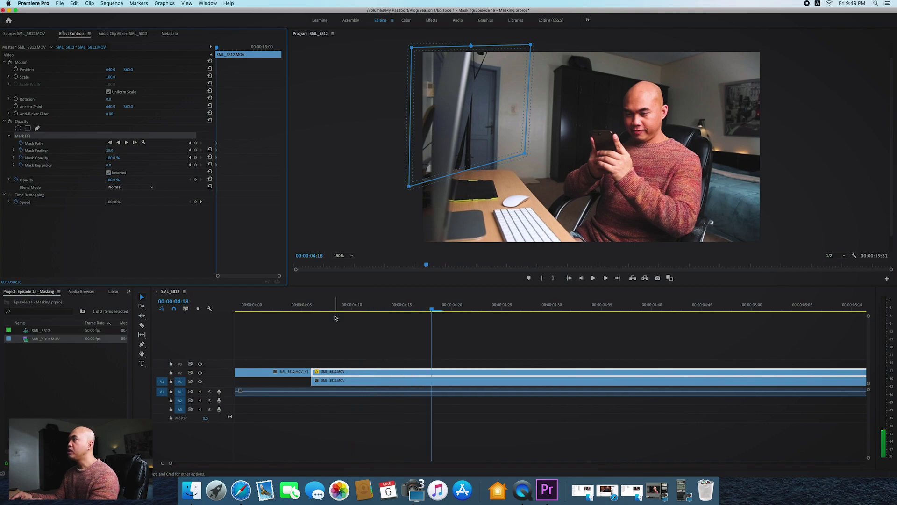
pyautogui.press('Right')
pyautogui.press('Right')
pyautogui.press('Right')
pyautogui.press('Right')
pyautogui.press('Right')
pyautogui.press('Right')
pyautogui.press('Right')
pyautogui.press('Right')
pyautogui.press('Right')
pyautogui.press('Right')
pyautogui.press('Right')
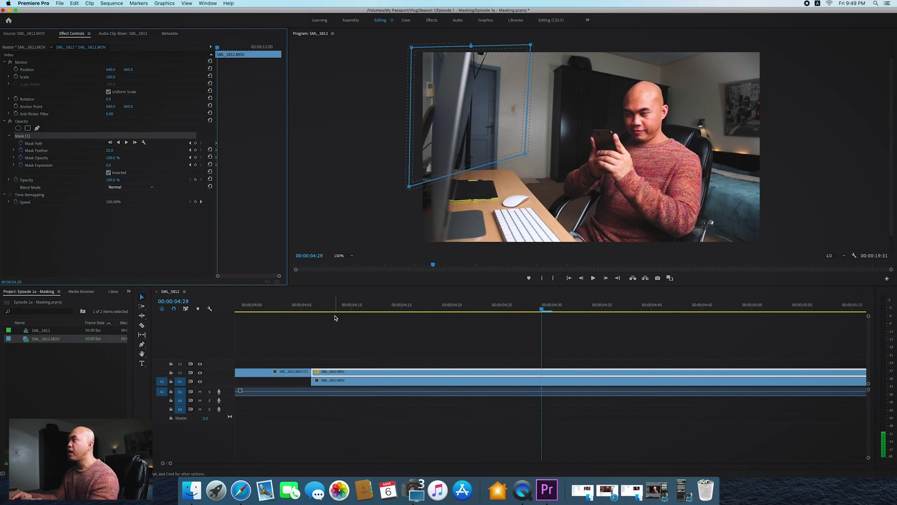
pyautogui.press('Right')
pyautogui.press('Right')
pyautogui.press('Right')
pyautogui.press('Right')
pyautogui.press('Right')
pyautogui.press('Right')
pyautogui.press('Right')
pyautogui.press('Right')
pyautogui.press('Right')
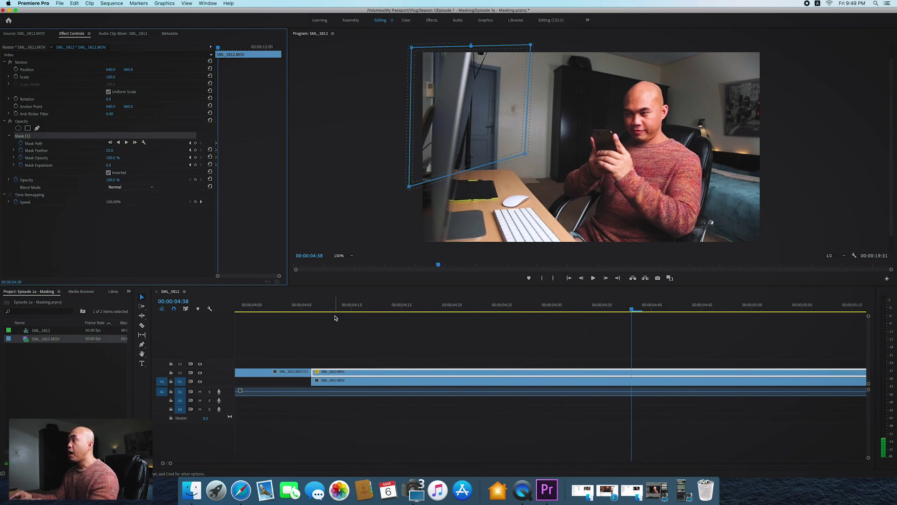
pyautogui.press('Right')
pyautogui.press('Right')
pyautogui.press('Right')
pyautogui.press('Right')
pyautogui.press('Right')
pyautogui.press('Right')
pyautogui.press('Right')
pyautogui.press('Right')
pyautogui.press('Right')
pyautogui.press('Right')
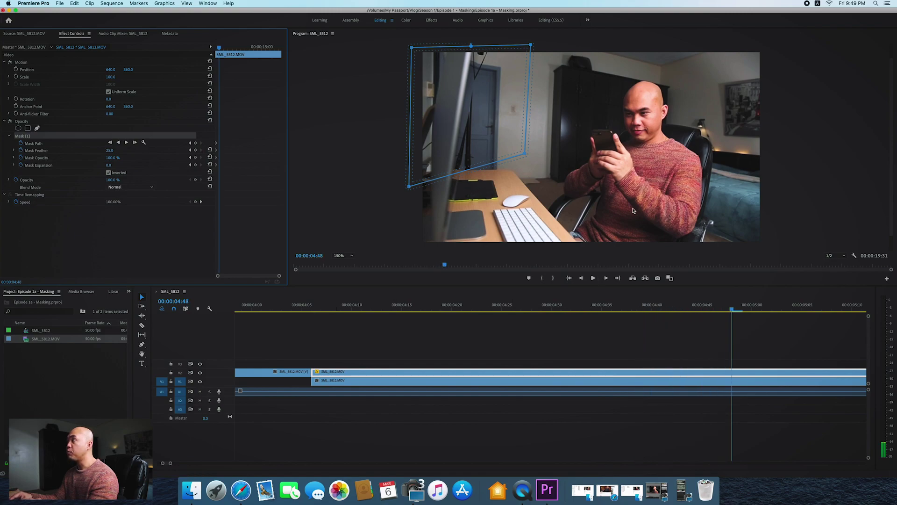
pyautogui.press('Right')
pyautogui.press('Right')
pyautogui.press('Right')
pyautogui.press('Right')
pyautogui.press('Right')
pyautogui.press('Right')
pyautogui.press('Right')
pyautogui.press('Right')
pyautogui.press('Right')
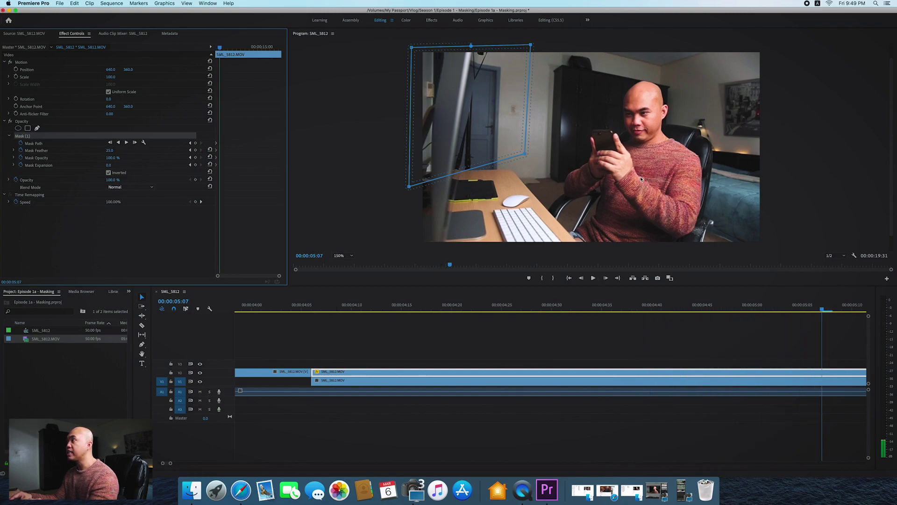
pyautogui.press('Right')
pyautogui.press('Right')
pyautogui.press('Right')
pyautogui.press('Right')
pyautogui.press('Right')
pyautogui.press('Right')
pyautogui.press('Right')
pyautogui.press('Right')
pyautogui.press('Right')
pyautogui.press('Right')
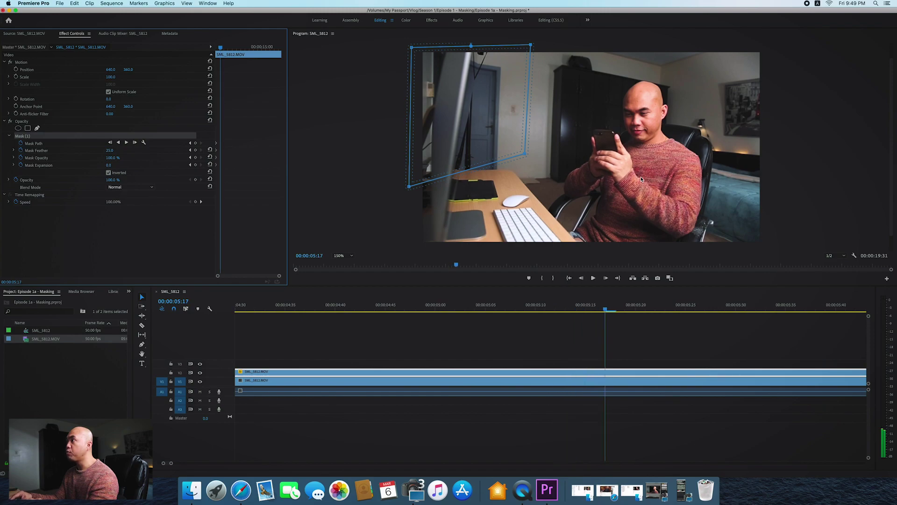
pyautogui.press('Right')
pyautogui.press('Right')
pyautogui.press('Right')
pyautogui.press('Right')
pyautogui.press('Right')
pyautogui.press('Right')
pyautogui.press('Right')
pyautogui.press('Right')
pyautogui.press('Right')
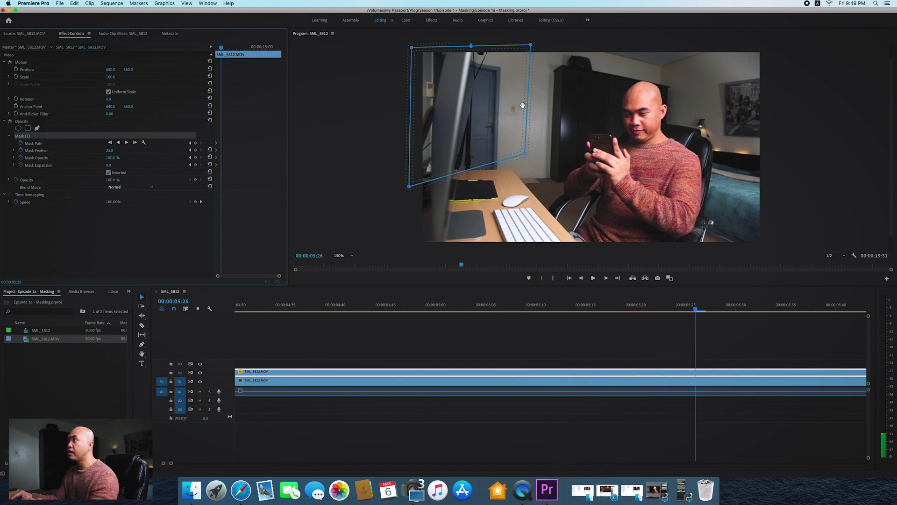
pyautogui.press('Right')
pyautogui.press('Right')
pyautogui.press('Right')
pyautogui.press('Right')
pyautogui.press('Right')
pyautogui.press('Right')
pyautogui.press('Right')
pyautogui.press('Right')
pyautogui.press('Right')
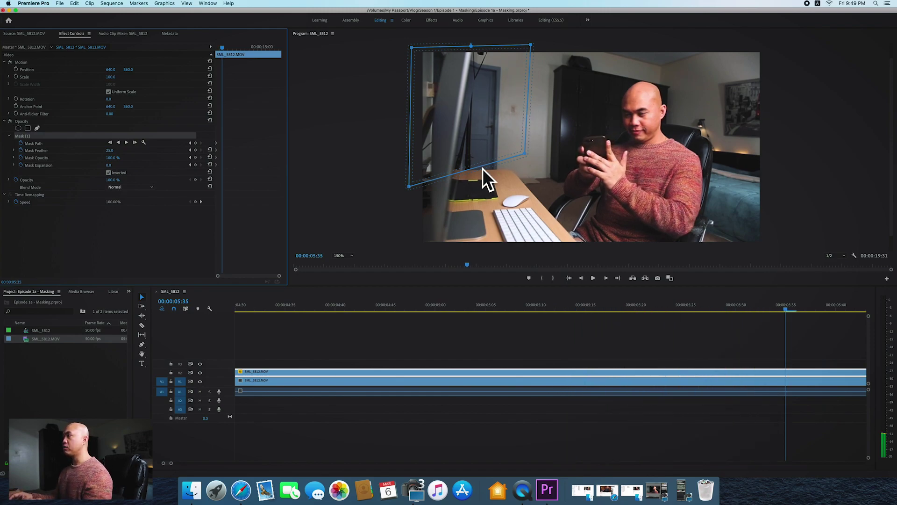
pyautogui.press('Right')
pyautogui.press('Right')
pyautogui.press('Right')
pyautogui.press('Right')
pyautogui.press('Right')
pyautogui.press('Right')
pyautogui.press('Right')
pyautogui.press('Right')
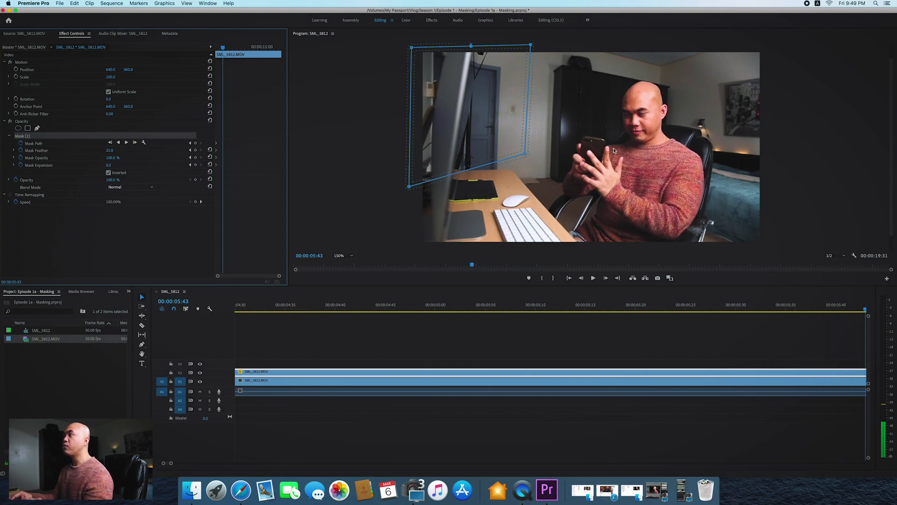
pyautogui.press('Right')
pyautogui.press('Right')
pyautogui.press('Right')
pyautogui.press('Right')
pyautogui.press('Right')
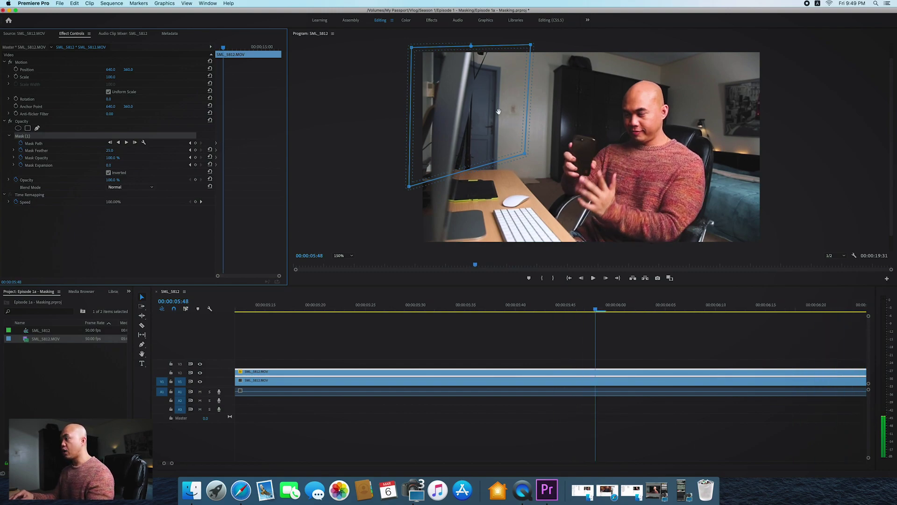
pyautogui.press('Left')
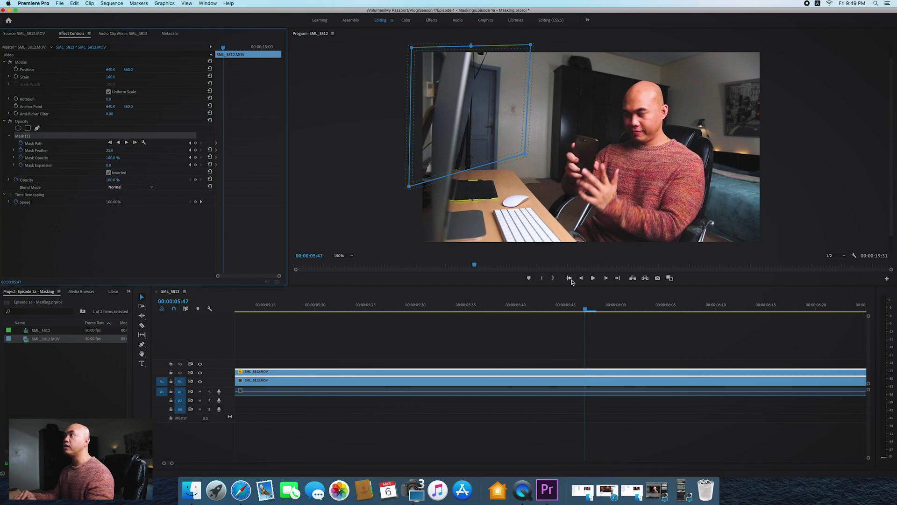
# At 00:00:06:06, raise the mask's right vertex above the phone and add a vertex bending the lower edge down
pyautogui.moveTo(584, 310); pyautogui.dragTo(626, 401)
pyautogui.press('Right')
pyautogui.press('Right')
pyautogui.press('Right')
pyautogui.press('Right')
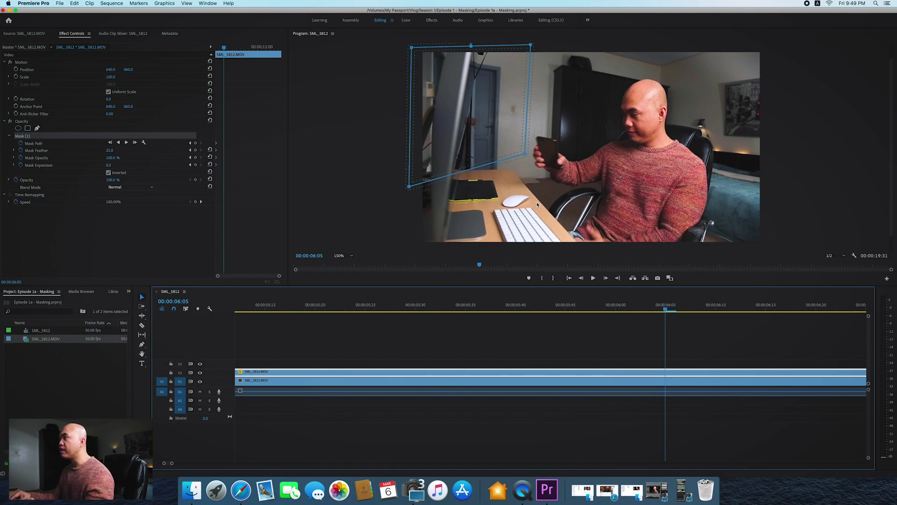
pyautogui.press('Right')
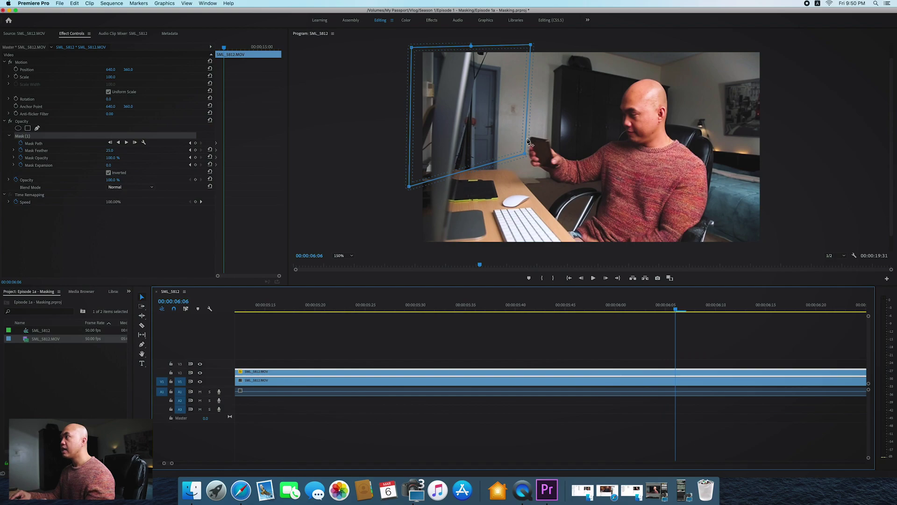
pyautogui.press('Right')
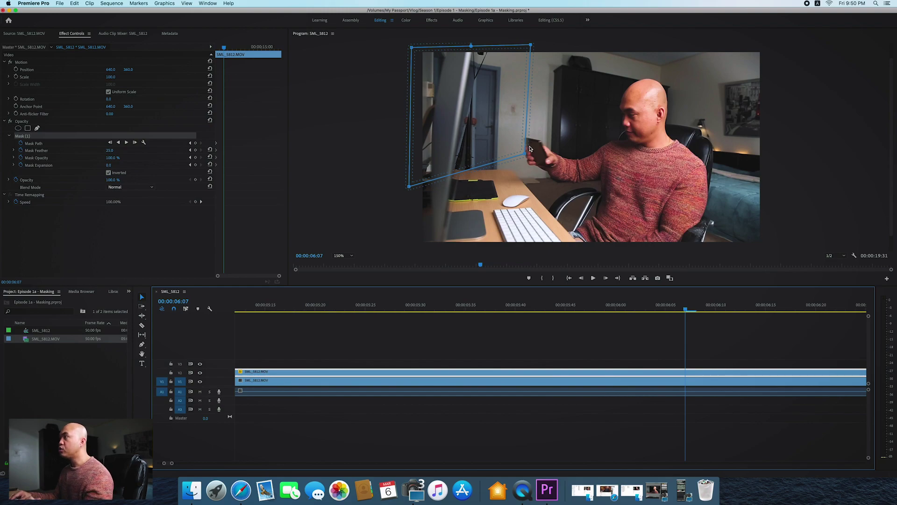
pyautogui.press('Left')
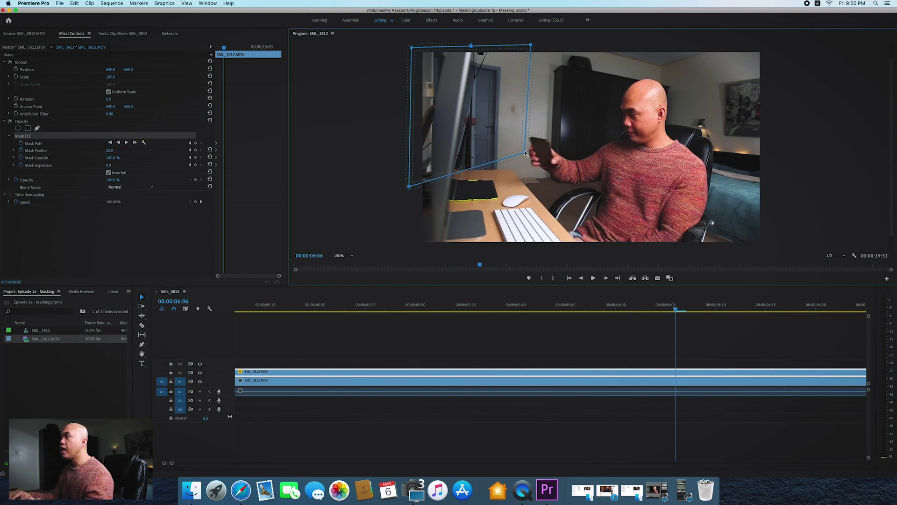
pyautogui.moveTo(526, 155); pyautogui.dragTo(523, 122)
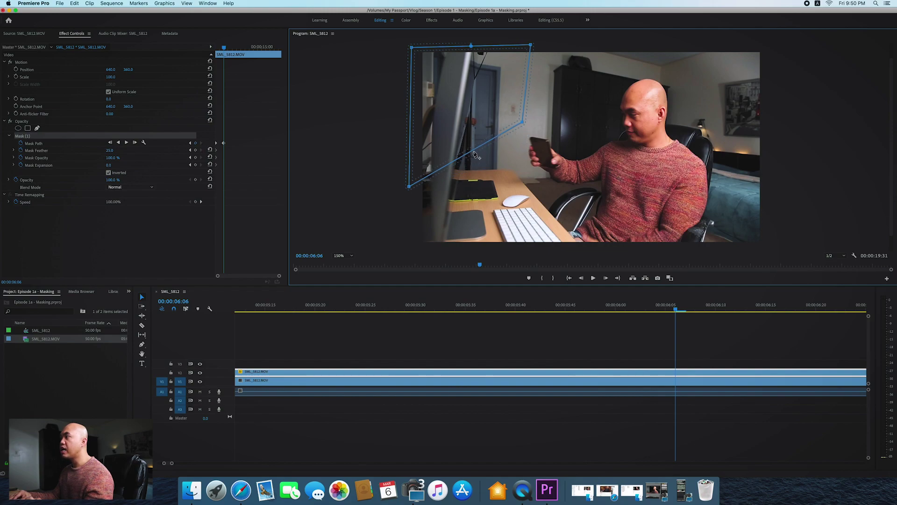
pyautogui.moveTo(475, 154); pyautogui.dragTo(497, 140)
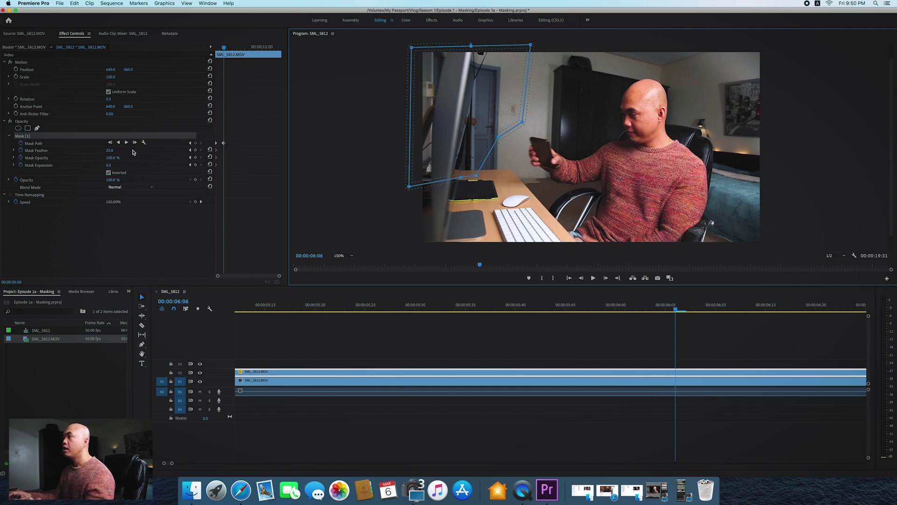
# Step frame by frame to 00:00:06:14 to check that the mask still covers the monitor area
pyautogui.click(150, 139)
pyautogui.press('Right')
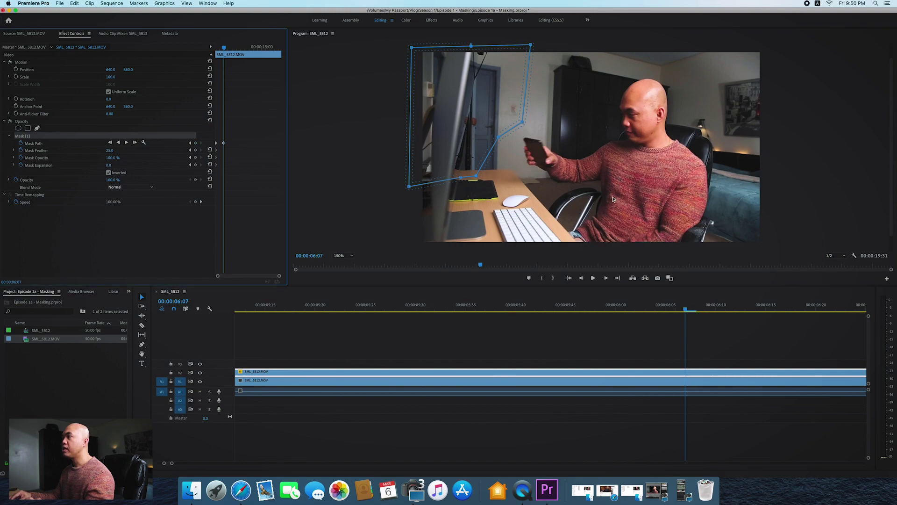
pyautogui.press('Right')
pyautogui.press('Right')
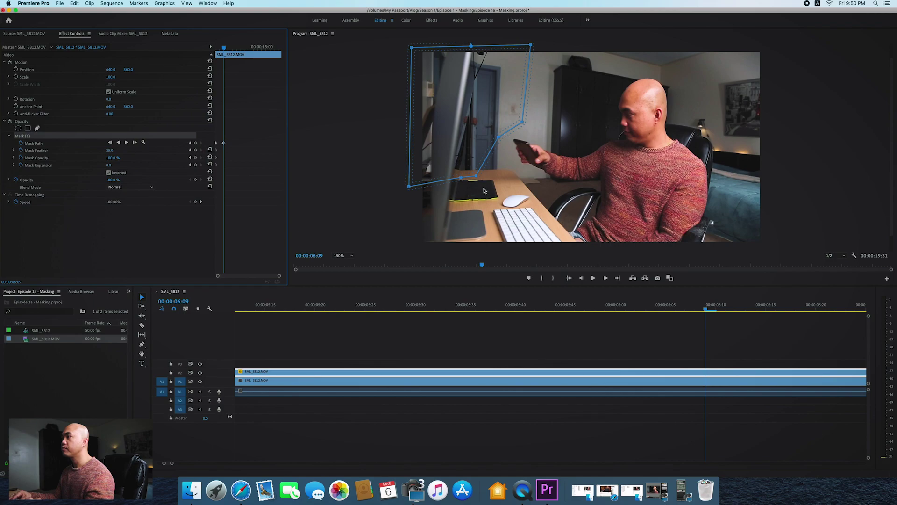
pyautogui.press('Right')
pyautogui.press('Right')
pyautogui.press('Right')
pyautogui.press('Right')
pyautogui.press('Right')
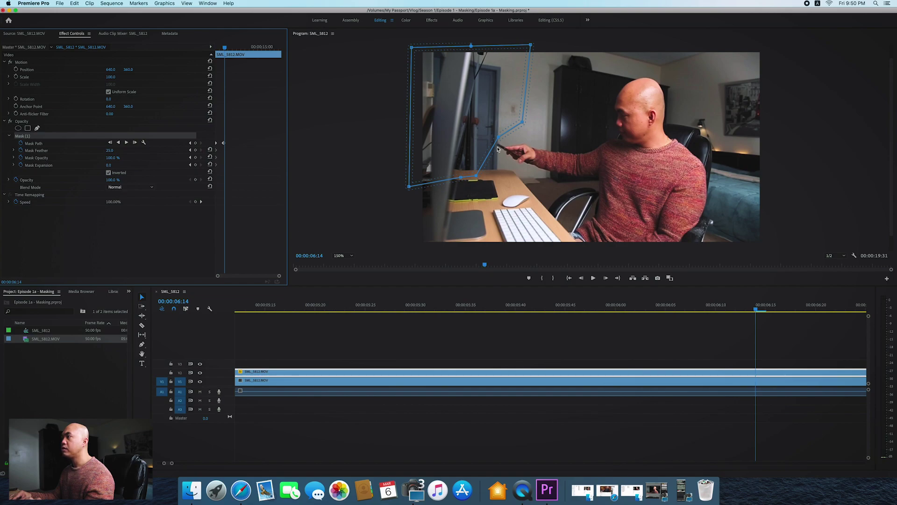
# Adjust the mask path, then step ahead to 00:00:06:21 and back to 00:00:06:18
pyautogui.click(477, 177)
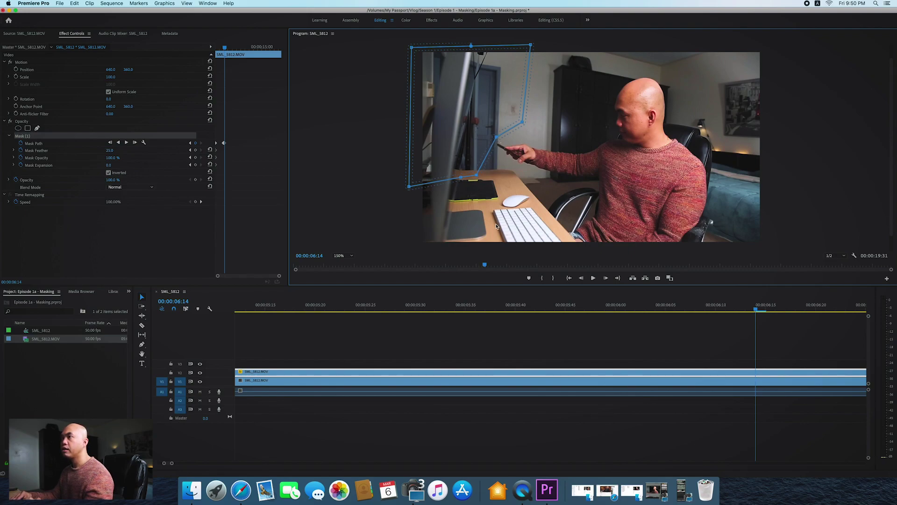
pyautogui.click(187, 141)
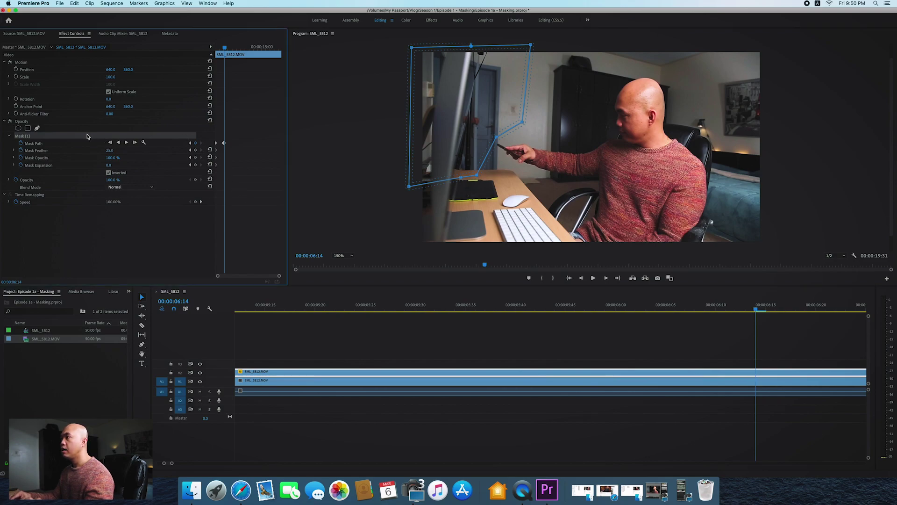
pyautogui.press('Right')
pyautogui.press('Right')
pyautogui.press('Right')
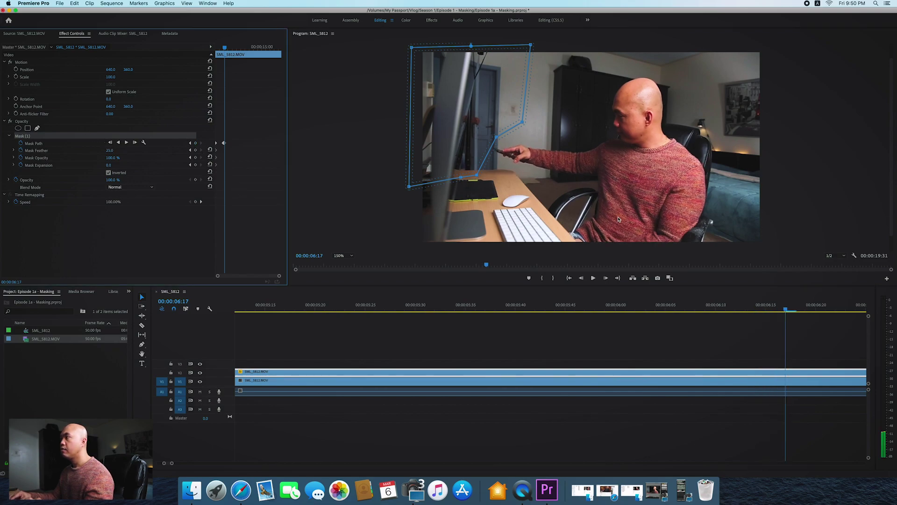
pyautogui.press('Right')
pyautogui.press('Right')
pyautogui.press('Right')
pyautogui.press('Right')
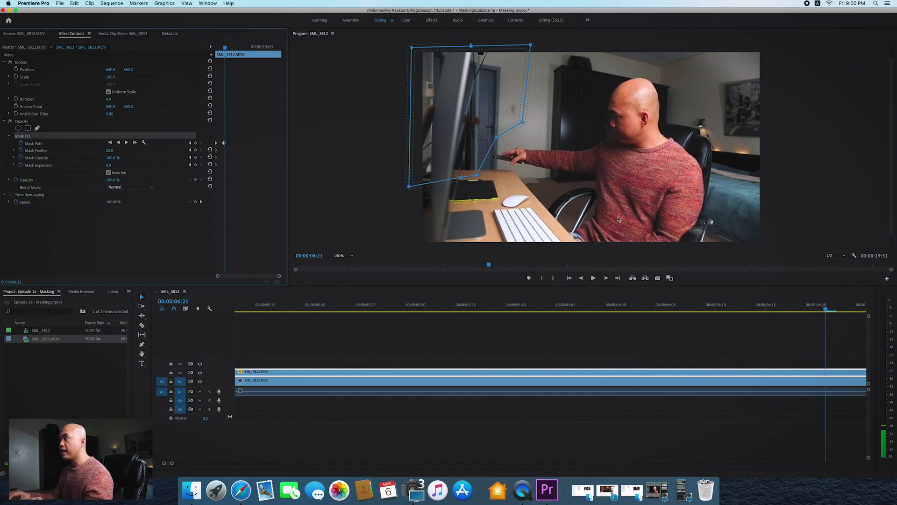
pyautogui.press('Left')
pyautogui.press('Left')
pyautogui.press('Left')
# Reshape the mask at 00:00:06:18 to follow the arm and step forward to 00:00:06:35
pyautogui.click(497, 139)
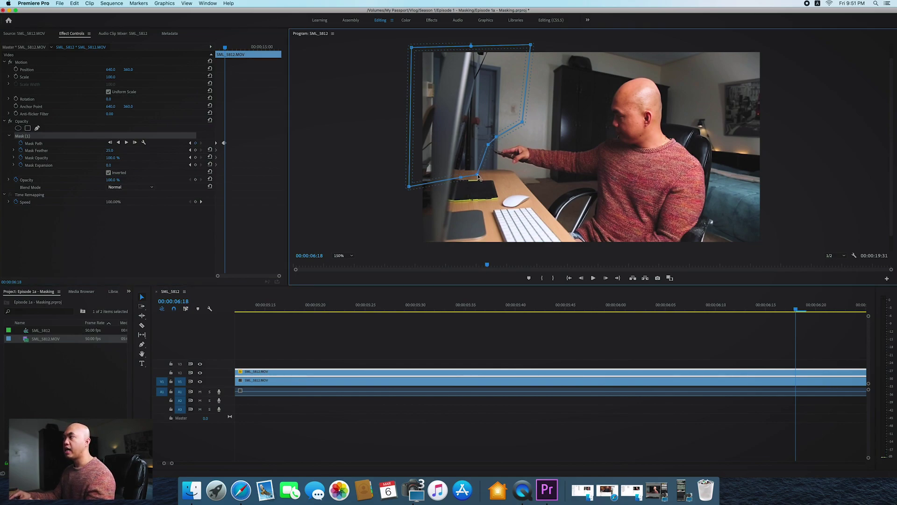
pyautogui.hotkey('shift', '5')
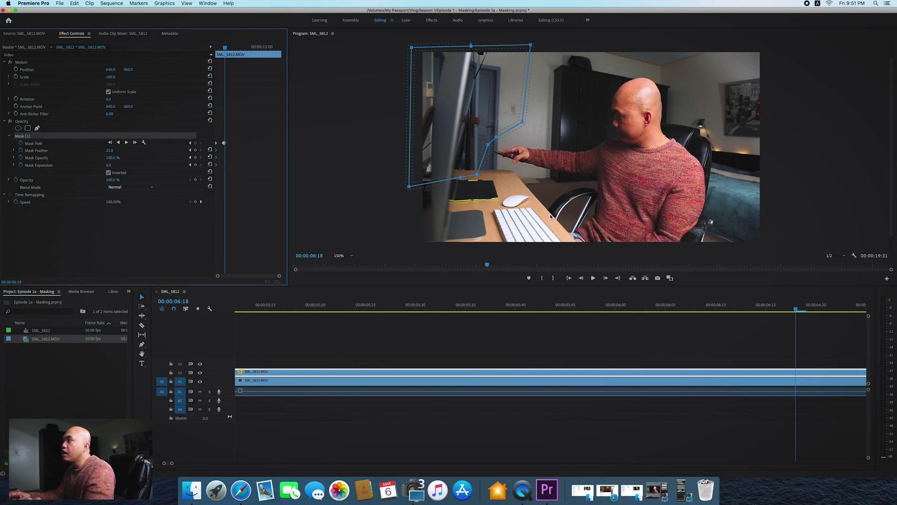
pyautogui.press('Right')
pyautogui.press('Right')
pyautogui.press('Right')
pyautogui.press('Right')
pyautogui.press('Right')
pyautogui.press('Right')
pyautogui.press('Right')
pyautogui.press('Right')
pyautogui.press('Right')
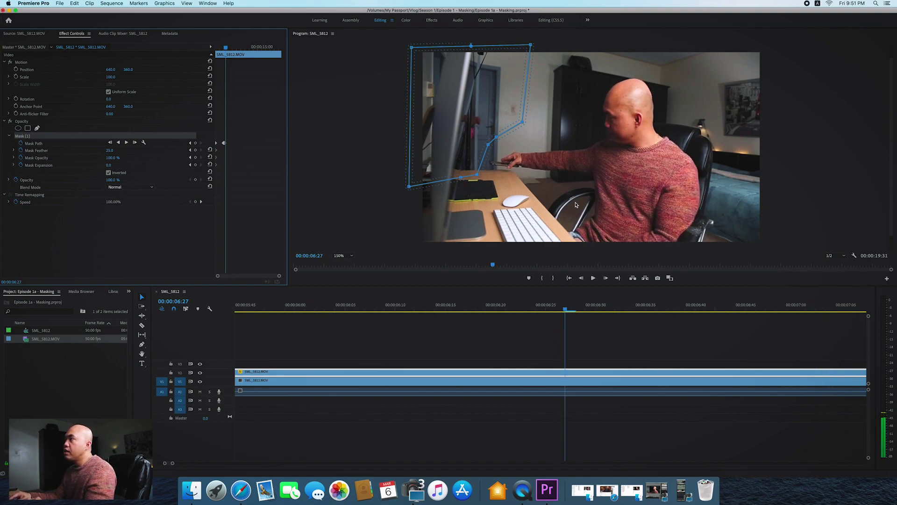
pyautogui.press('Right')
pyautogui.press('Right')
pyautogui.press('Right')
pyautogui.press('Right')
pyautogui.press('Right')
pyautogui.press('Right')
pyautogui.press('Right')
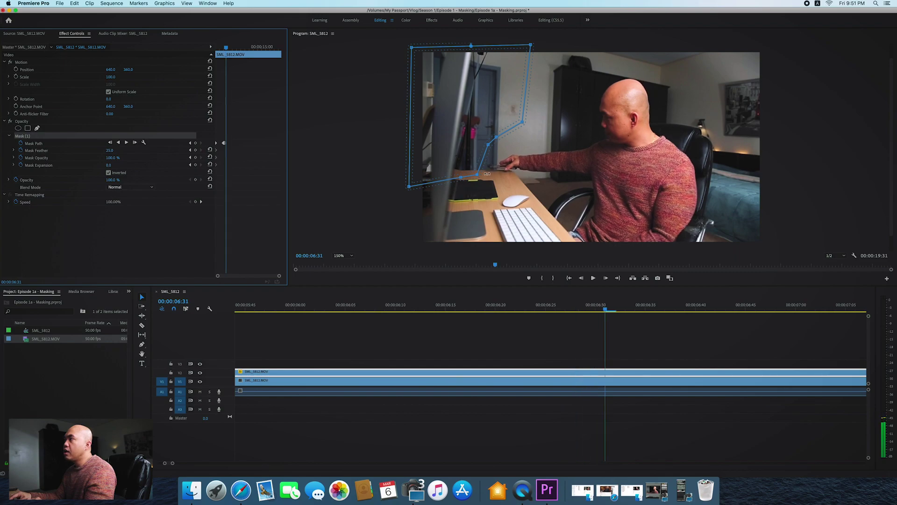
pyautogui.press('Right')
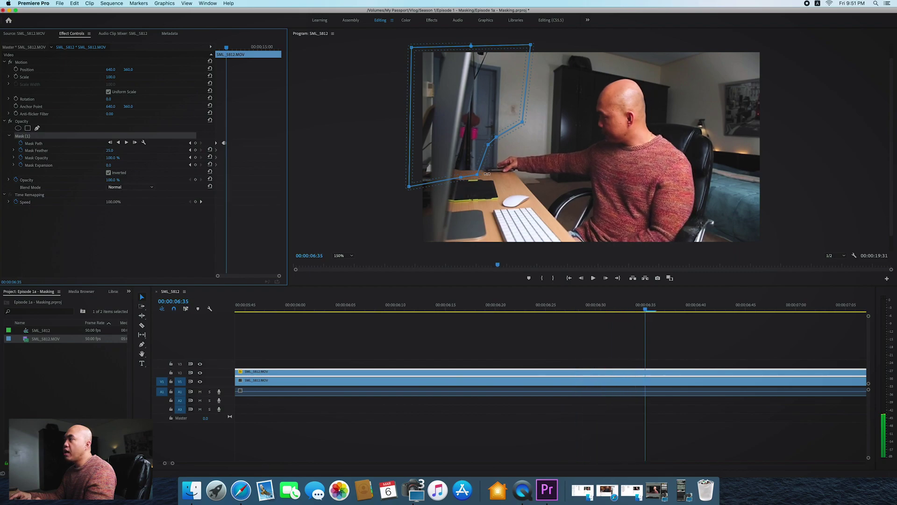
pyautogui.press('Right')
pyautogui.press('Right')
pyautogui.press('Right')
pyautogui.press('Right')
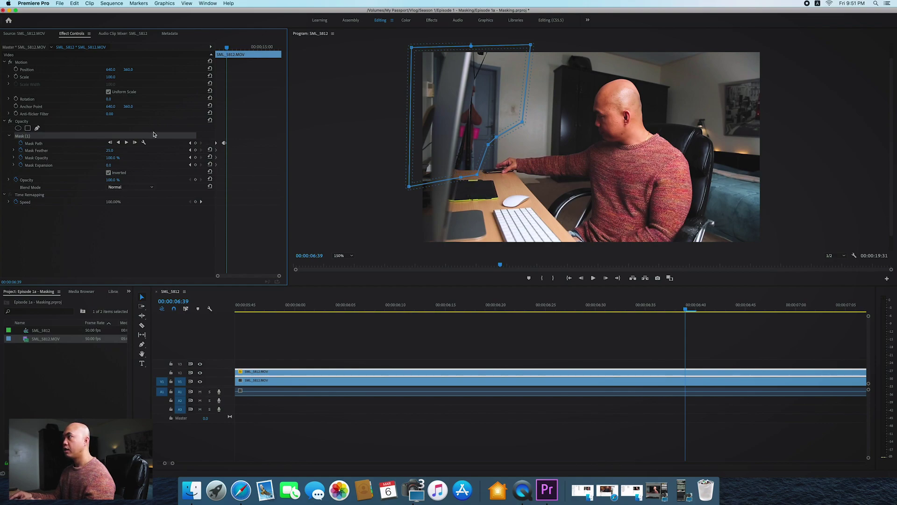
# Play back the composite to review the masking so far
pyautogui.press('Right')
pyautogui.press('Right')
pyautogui.press('Right')
pyautogui.press('Right')
pyautogui.press('Right')
pyautogui.press('Right')
pyautogui.press('Right')
pyautogui.press('Right')
pyautogui.press('Right')
pyautogui.press('Right')
pyautogui.press('Right')
pyautogui.press('Right')
pyautogui.press('Right')
pyautogui.press('Right')
pyautogui.press('Right')
pyautogui.press('Right')
pyautogui.press('Right')
pyautogui.press('Right')
pyautogui.press('Right')
pyautogui.press('Right')
pyautogui.press('Right')
pyautogui.press('Right')
pyautogui.press('Right')
pyautogui.press('Right')
pyautogui.press('Right')
pyautogui.press('Right')
pyautogui.press('Right')
pyautogui.press('Right')
pyautogui.press('Right')
pyautogui.press('Right')
pyautogui.press('Right')
pyautogui.press('Right')
pyautogui.press('Right')
pyautogui.press('Right')
pyautogui.press('Right')
pyautogui.press('Right')
pyautogui.press('Right')
pyautogui.press('Right')
pyautogui.press('Right')
pyautogui.press('Right')
pyautogui.press('Right')
pyautogui.press('Right')
pyautogui.press('space')
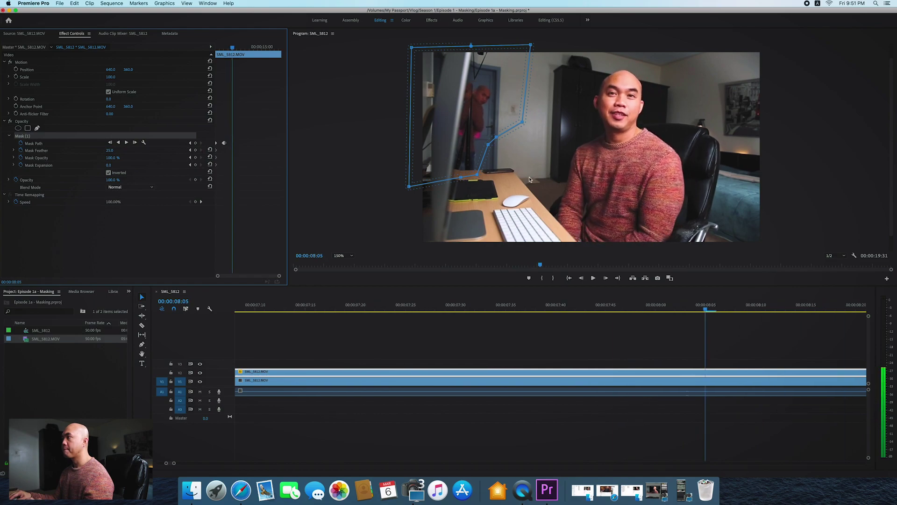
pyautogui.press('End')
pyautogui.click(531, 374)
pyautogui.moveTo(350, 308); pyautogui.dragTo(336, 337)
# Zoom the timeline around the playhead and place it at 00:00:08:33
pyautogui.press('\\')
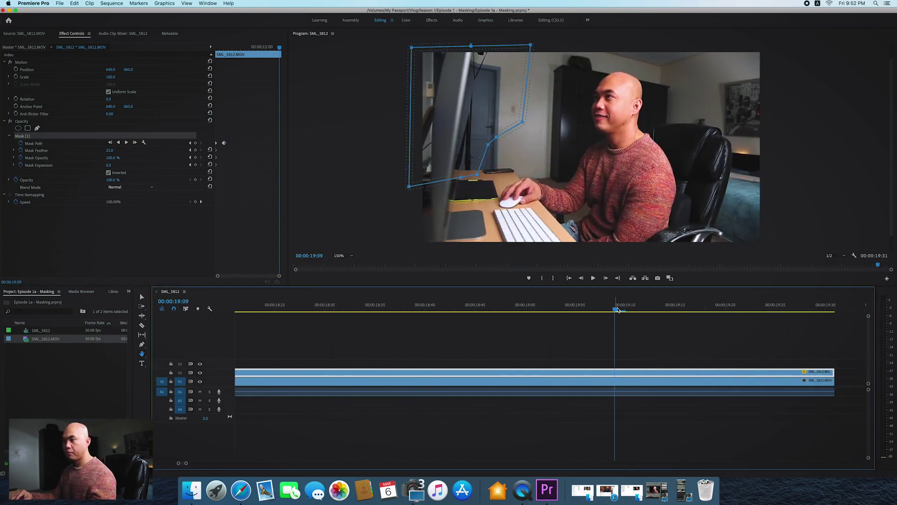
pyautogui.press('-')
pyautogui.click(357, 310)
pyautogui.click(308, 309)
pyautogui.press('=')
pyautogui.press('=')
pyautogui.press('=')
pyautogui.press('=')
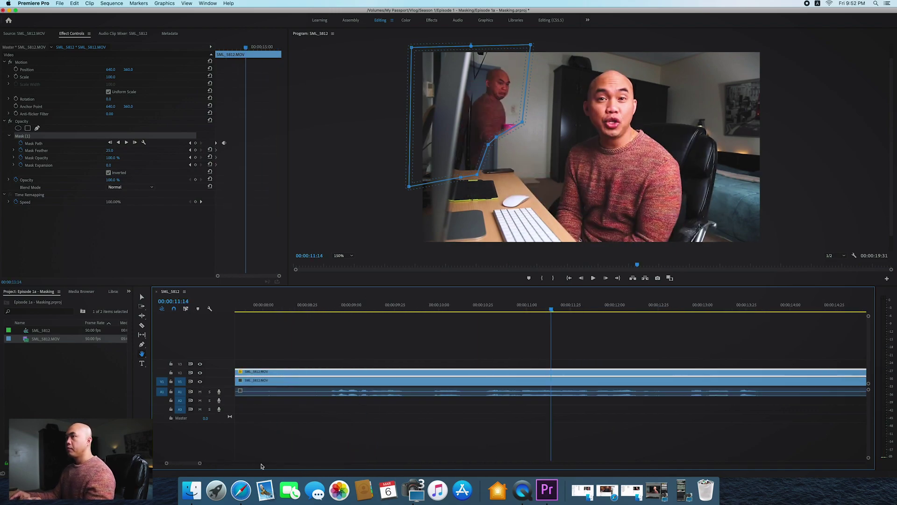
pyautogui.click(321, 308)
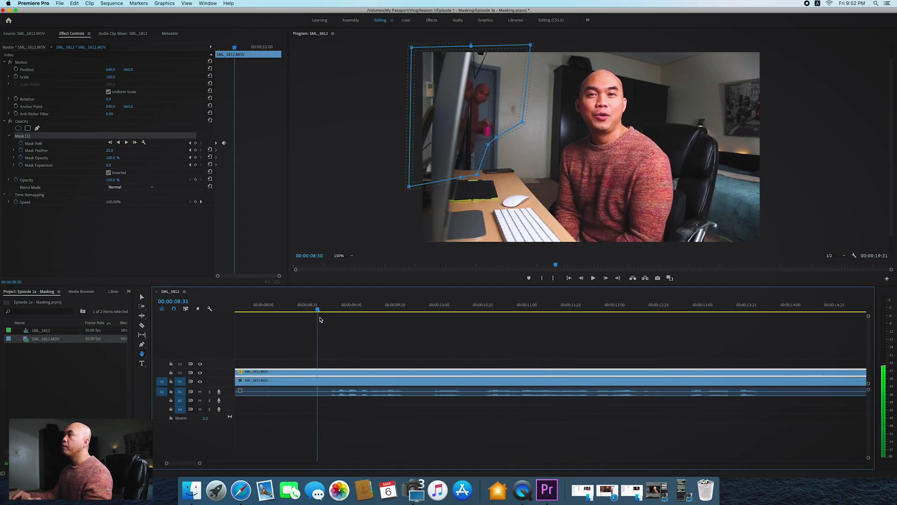
# Drag the mask vertices outward so the second take holding the pink mug shows
pyautogui.click(145, 136)
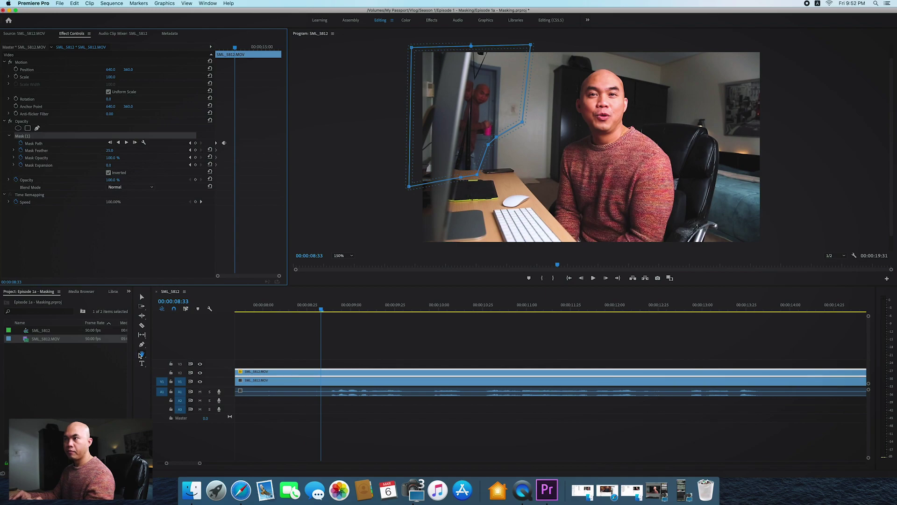
pyautogui.moveTo(488, 145); pyautogui.dragTo(515, 174)
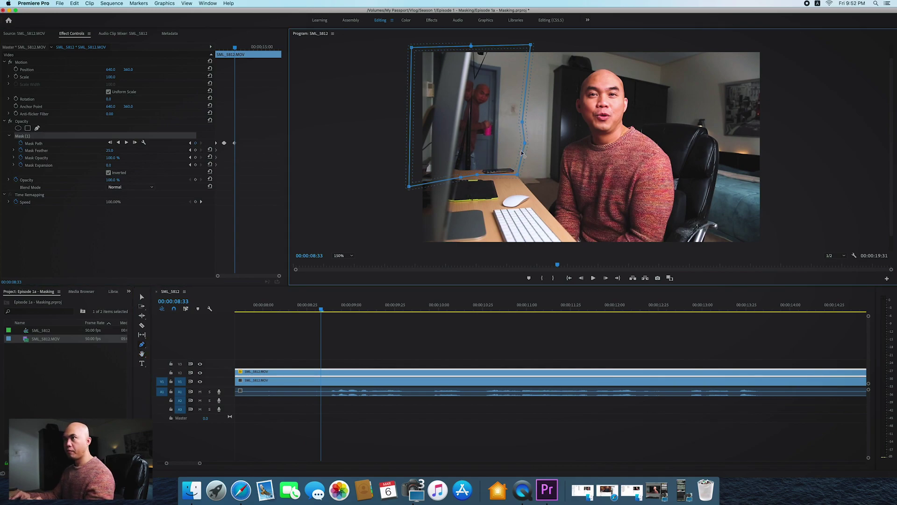
pyautogui.click(120, 137)
pyautogui.press('space')
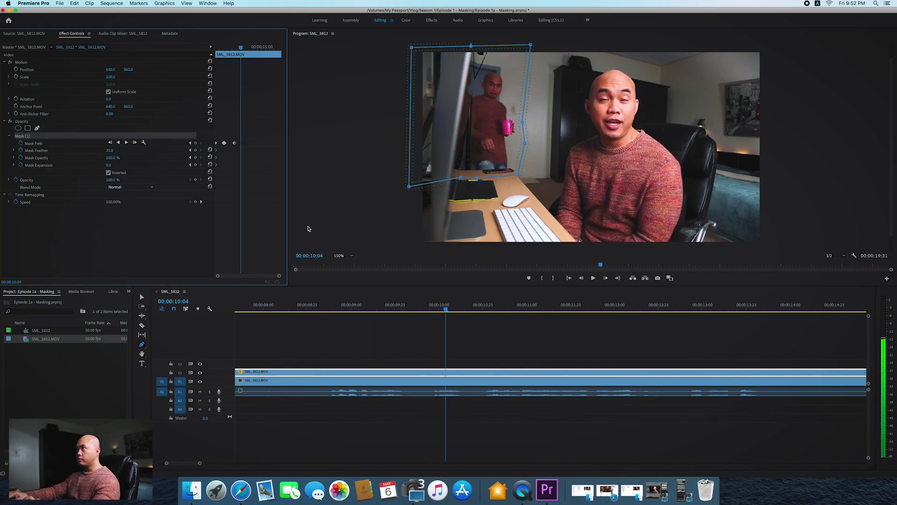
pyautogui.moveTo(524, 124); pyautogui.dragTo(530, 124)
pyautogui.press('space')
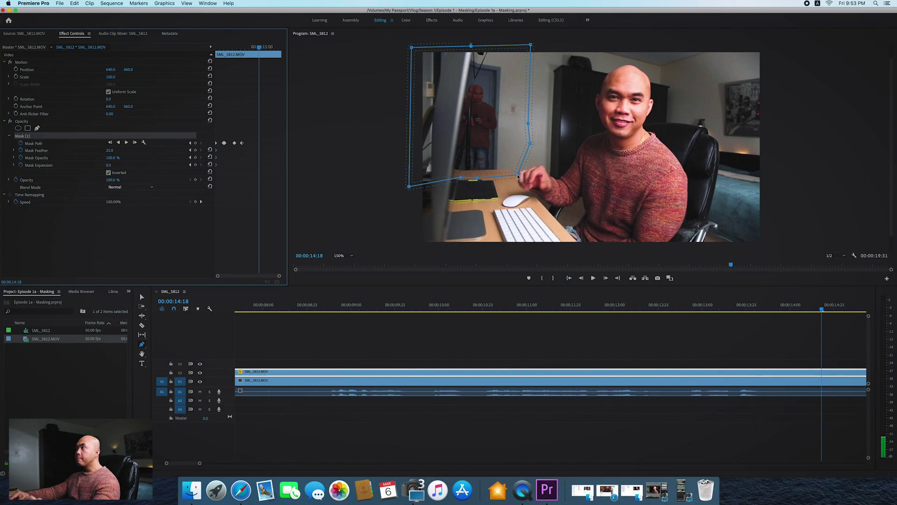
pyautogui.moveTo(517, 174); pyautogui.dragTo(513, 176)
# Set Mask Feather to 10.0
pyautogui.click(109, 150)
pyautogui.write('10')
pyautogui.press('Return')
pyautogui.click(516, 175)
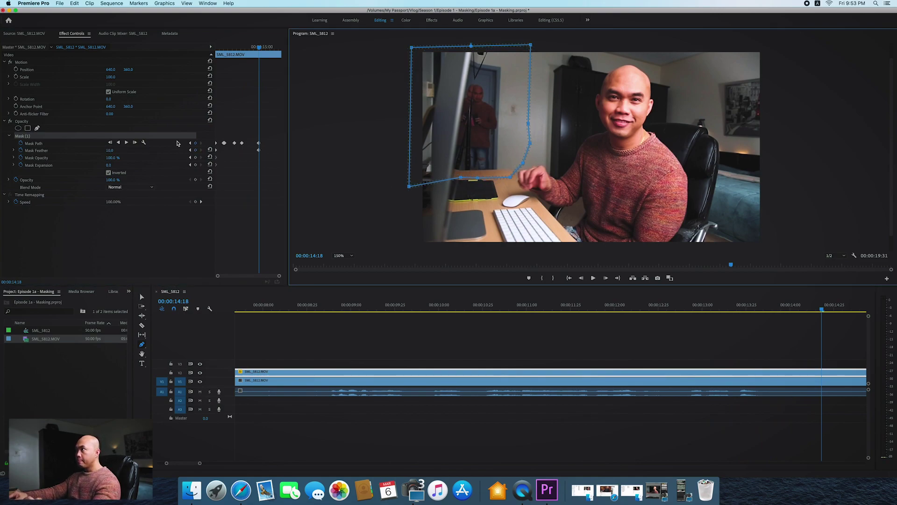
# Step ahead a few frames and play the sequence to review the blended takes
pyautogui.press('Right')
pyautogui.press('Right')
pyautogui.press('Right')
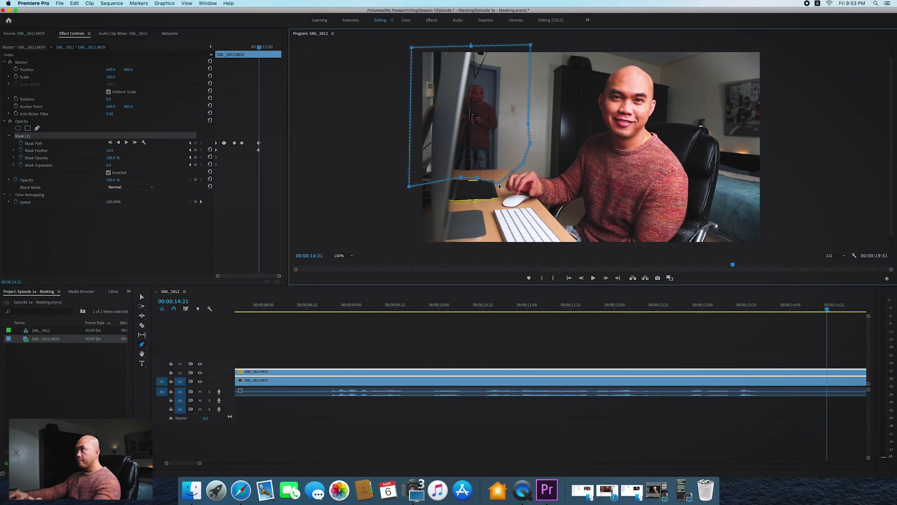
pyautogui.press('Right')
pyautogui.press('Right')
pyautogui.press('Right')
pyautogui.press('Right')
pyautogui.press('Right')
pyautogui.press('Right')
pyautogui.press('Right')
pyautogui.press('Right')
pyautogui.press('Right')
pyautogui.press('Right')
pyautogui.press('Right')
pyautogui.press('Right')
pyautogui.press('Right')
pyautogui.press('Right')
pyautogui.press('Right')
pyautogui.press('Right')
pyautogui.press('Right')
pyautogui.press('Right')
pyautogui.press('Right')
pyautogui.press('Right')
pyautogui.press('Right')
pyautogui.press('Right')
pyautogui.press('Right')
pyautogui.scroll(-5, 343, 369)
pyautogui.press('space')
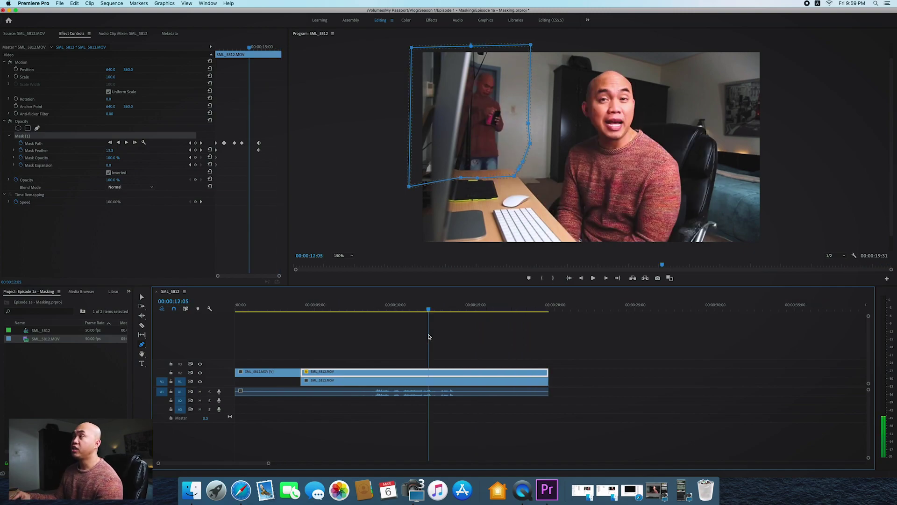
pyautogui.moveTo(429, 337); pyautogui.dragTo(547, 350)
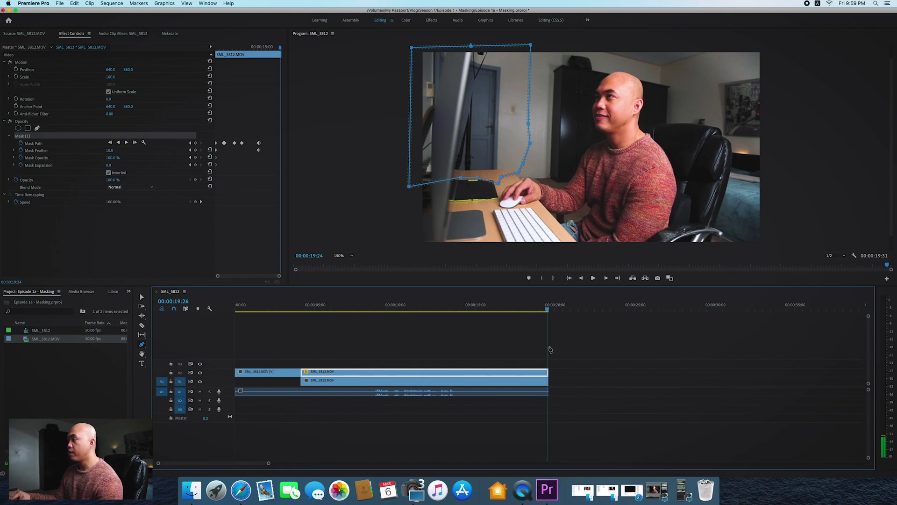
pyautogui.press('space')
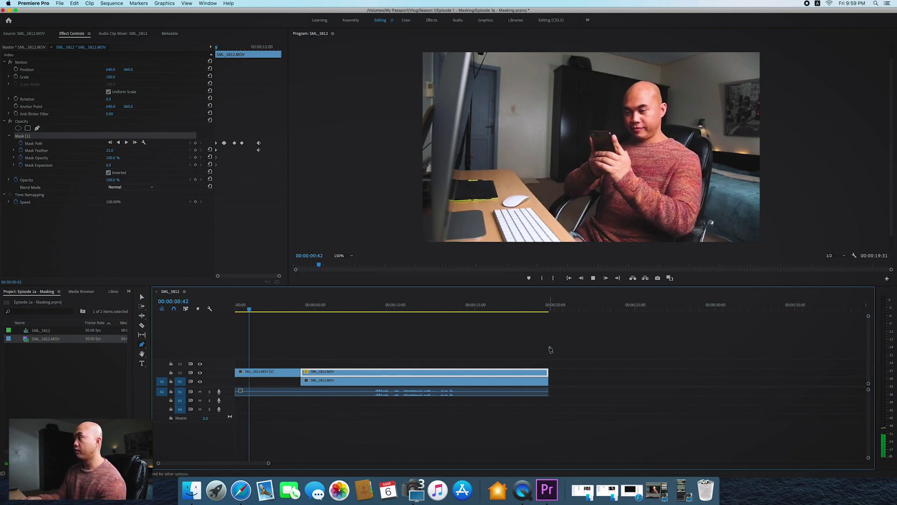